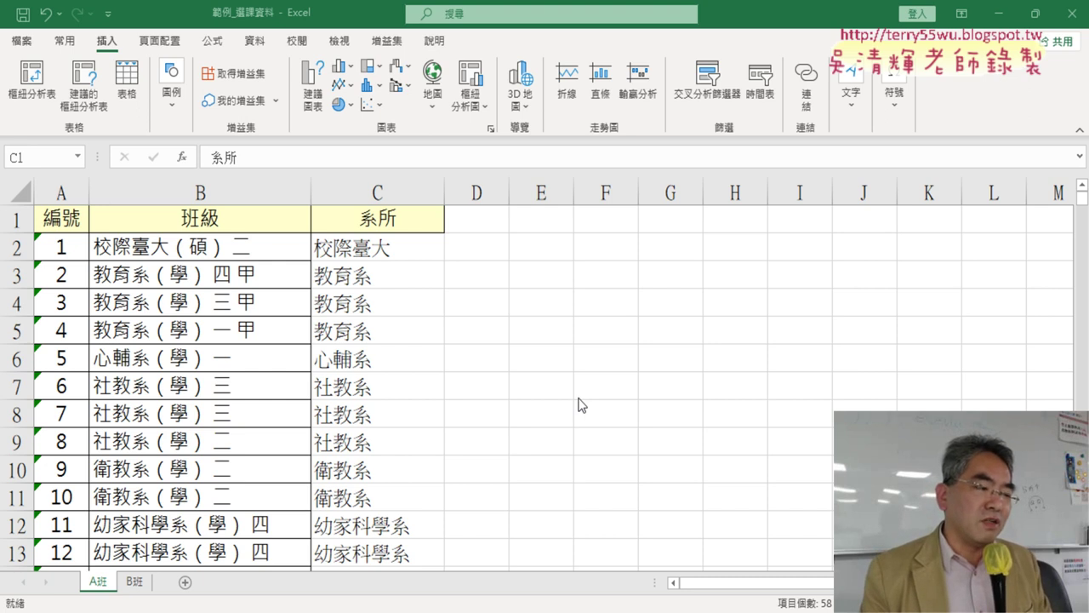
Sort the A班 rows A to Z by 系所 and scroll through the sorted departments
key(ctrl+shift+Down)
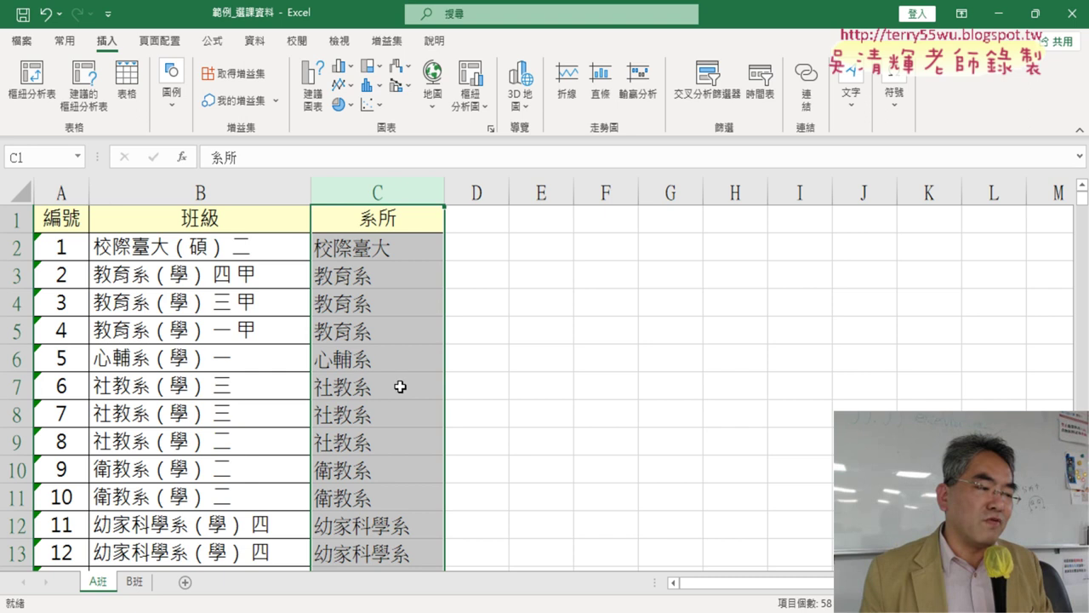
click(383, 230)
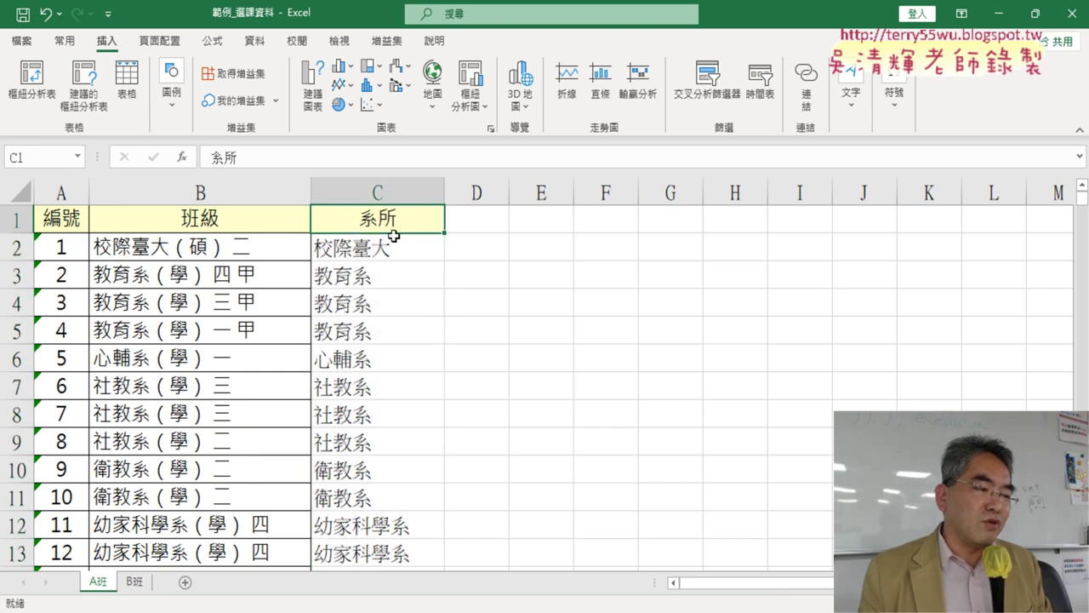
click(254, 40)
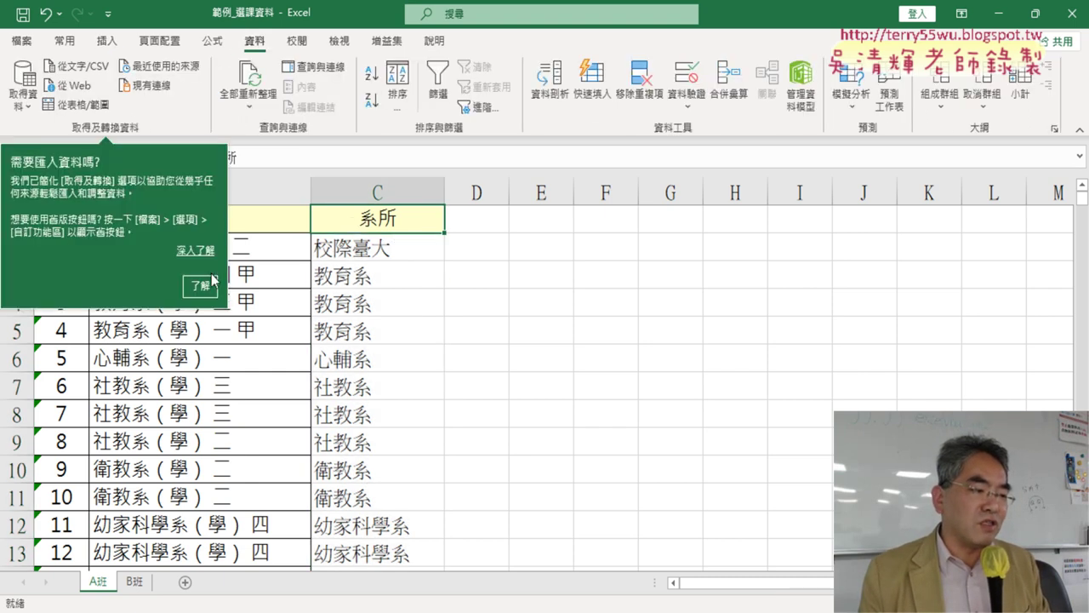
click(377, 248)
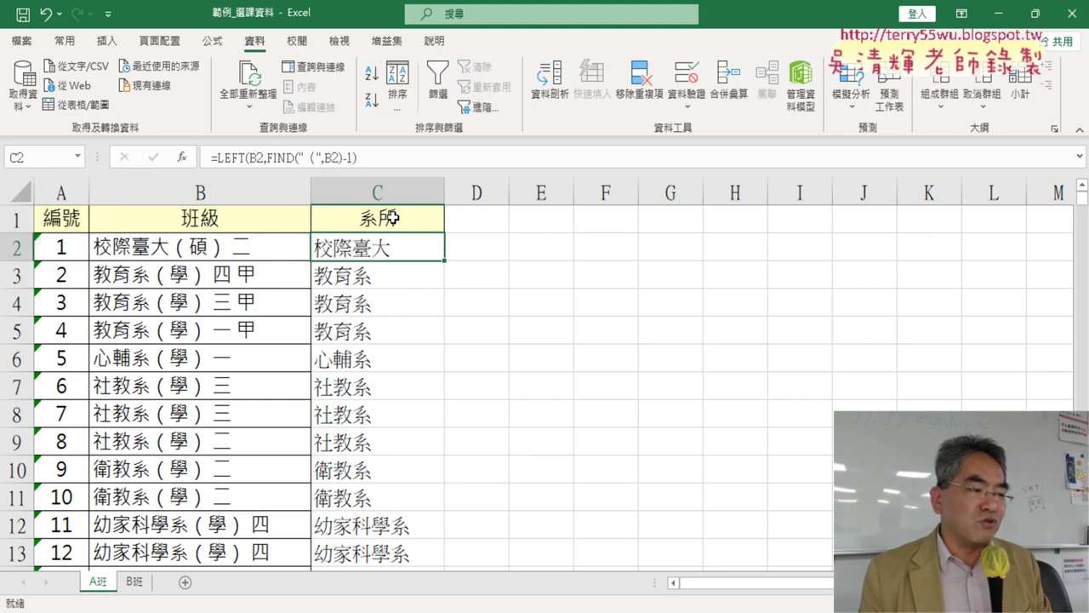
click(378, 220)
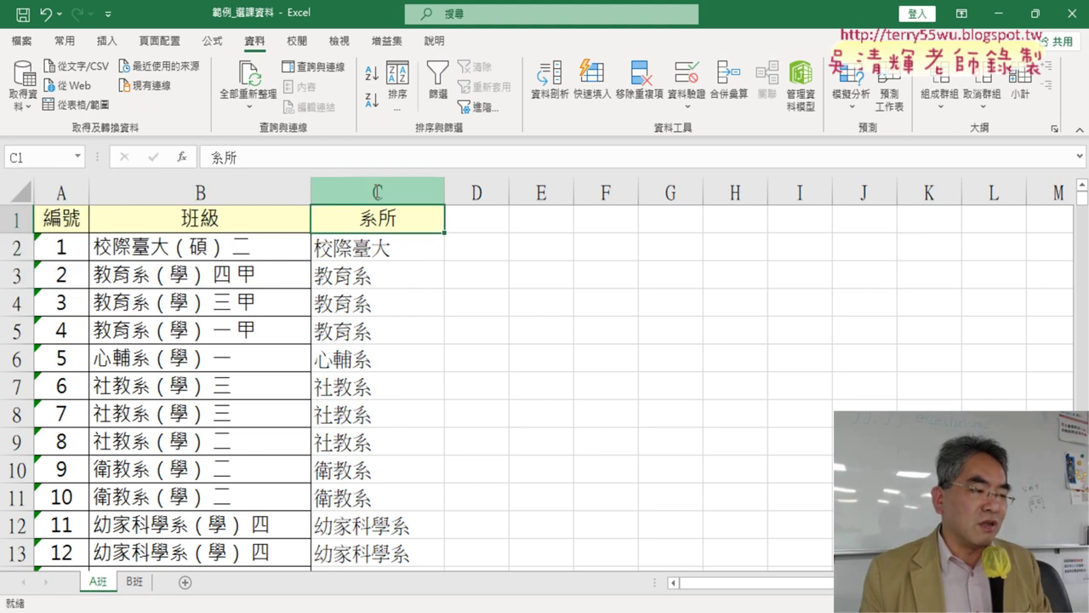
click(371, 80)
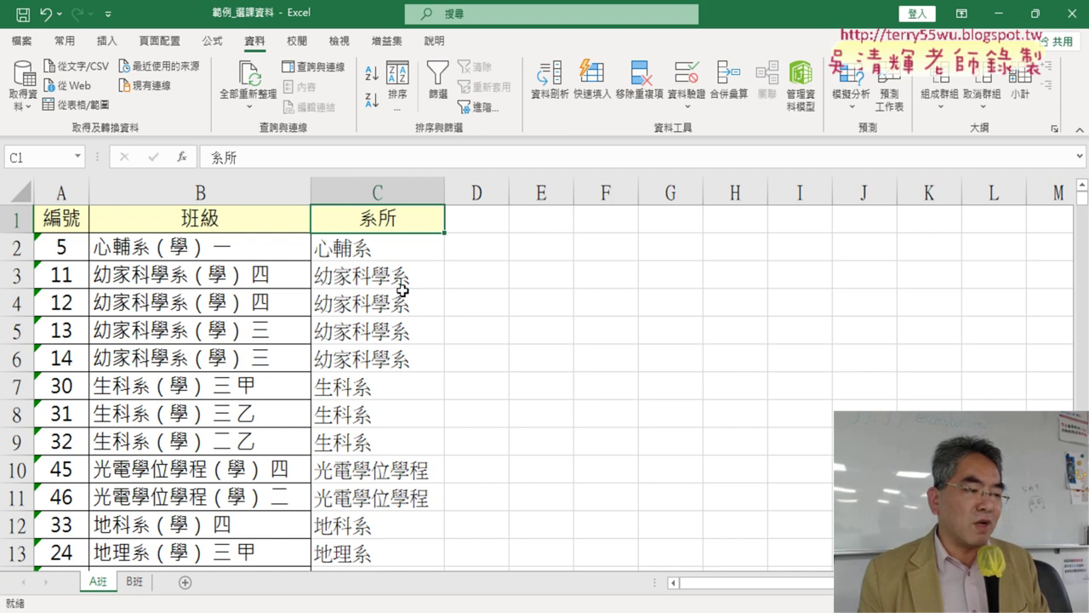
drag(403, 290, 400, 357)
scroll(488, 379, down, 2)
scroll(483, 375, down, 2)
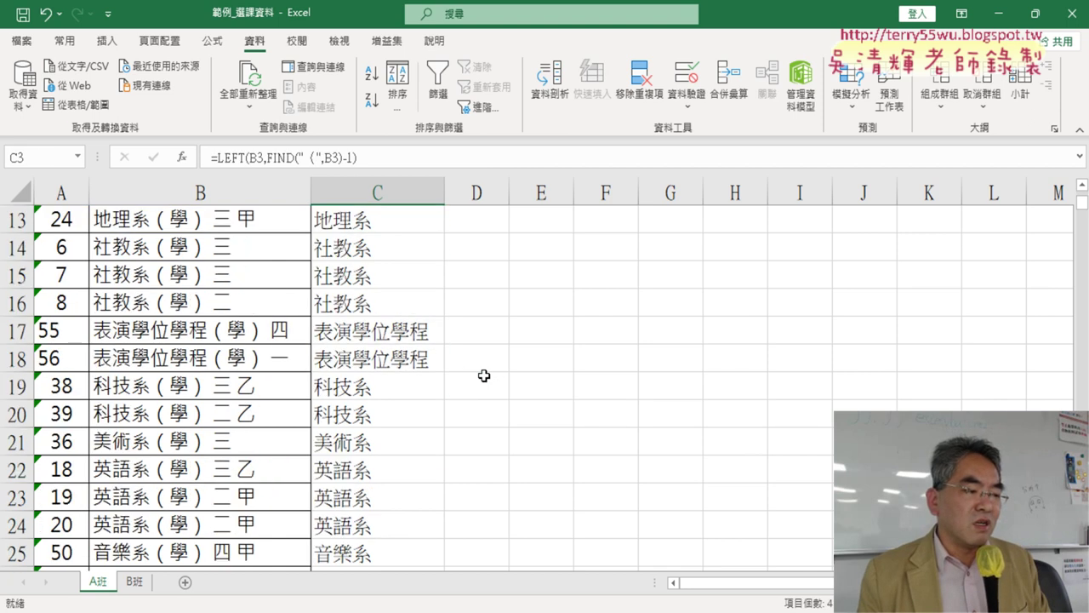
scroll(482, 373, down, 2)
scroll(478, 374, down, 2)
scroll(476, 375, down, 1)
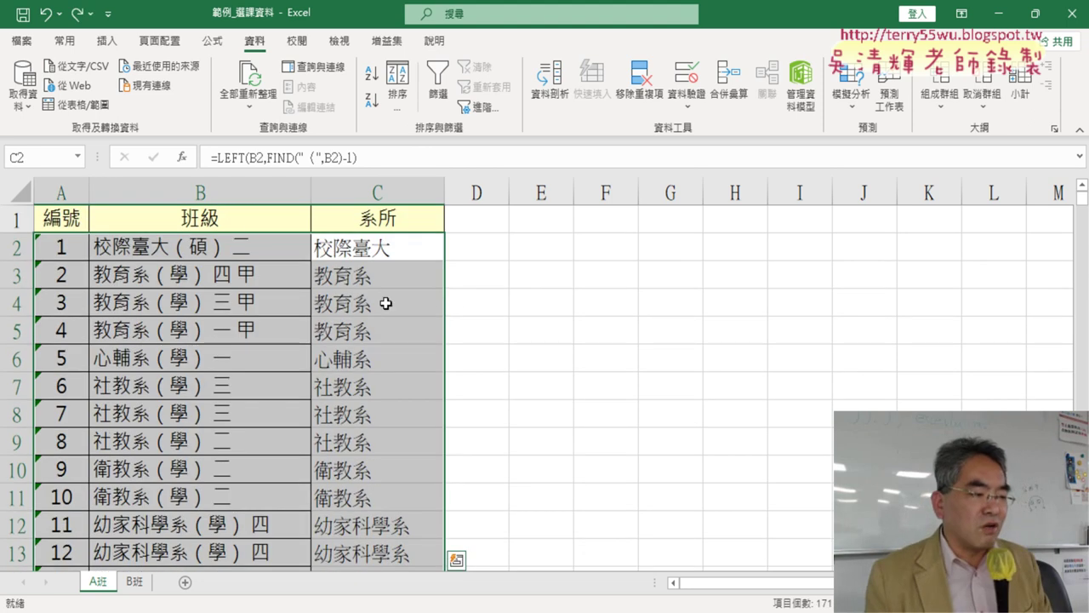
Build a PivotTable from A班!$A$1:$C$58 on a new worksheet
click(227, 222)
click(106, 40)
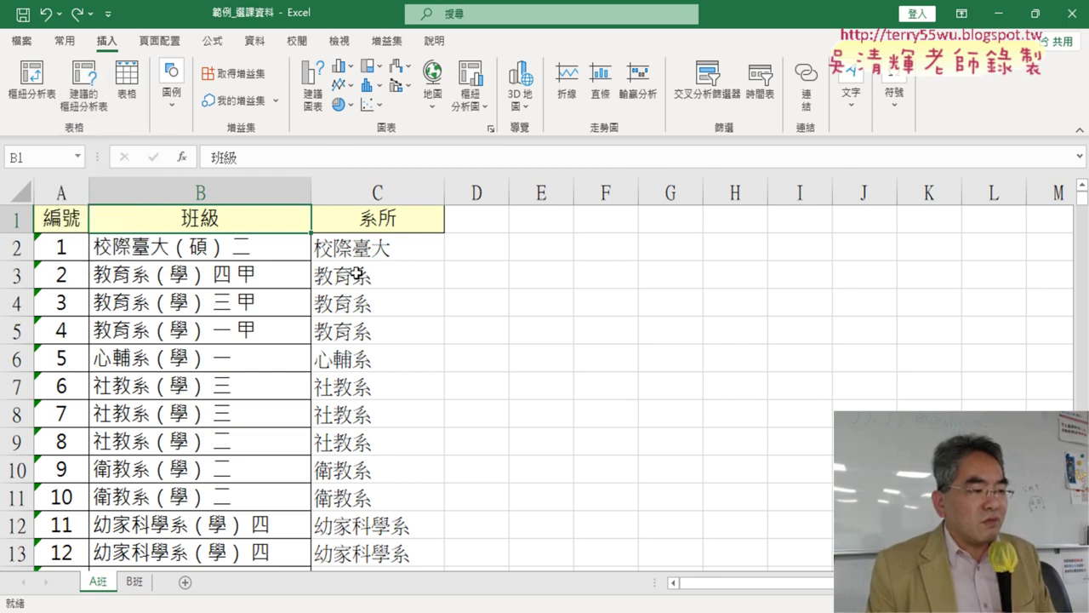
click(220, 306)
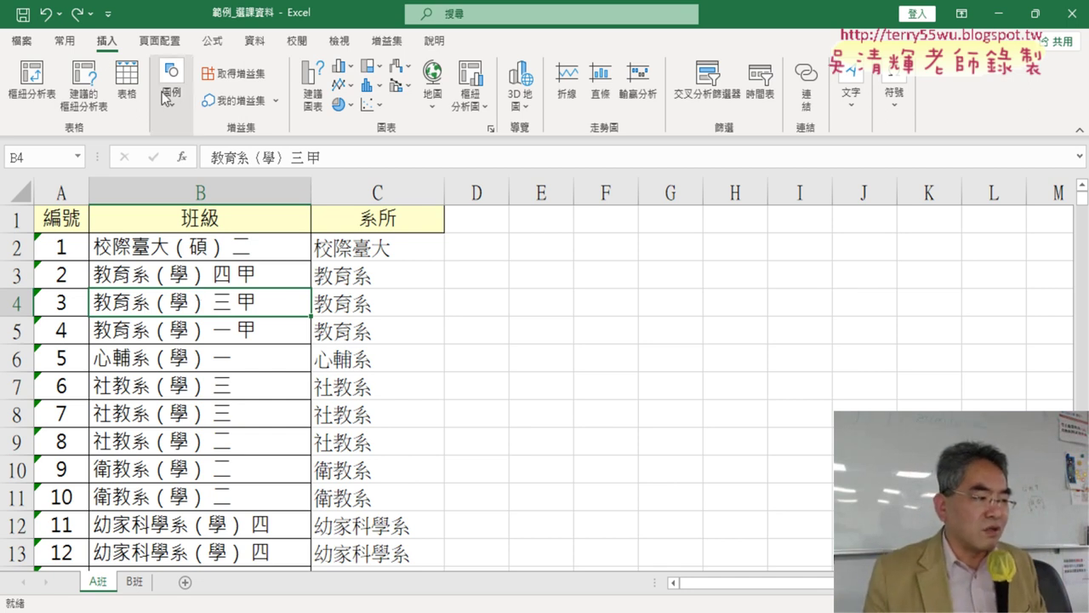
click(33, 82)
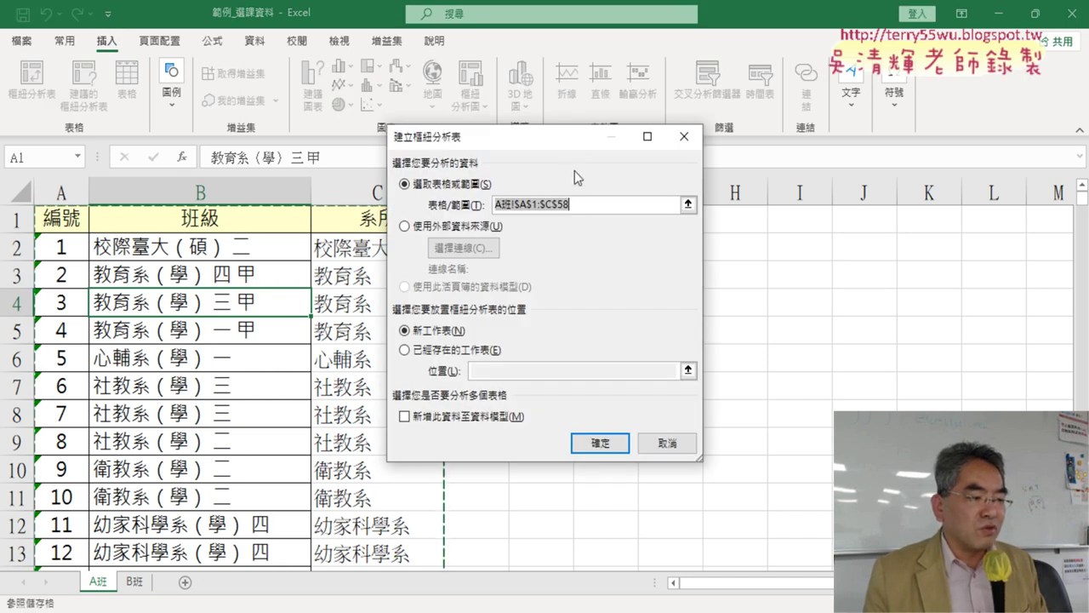
drag(572, 148, 706, 132)
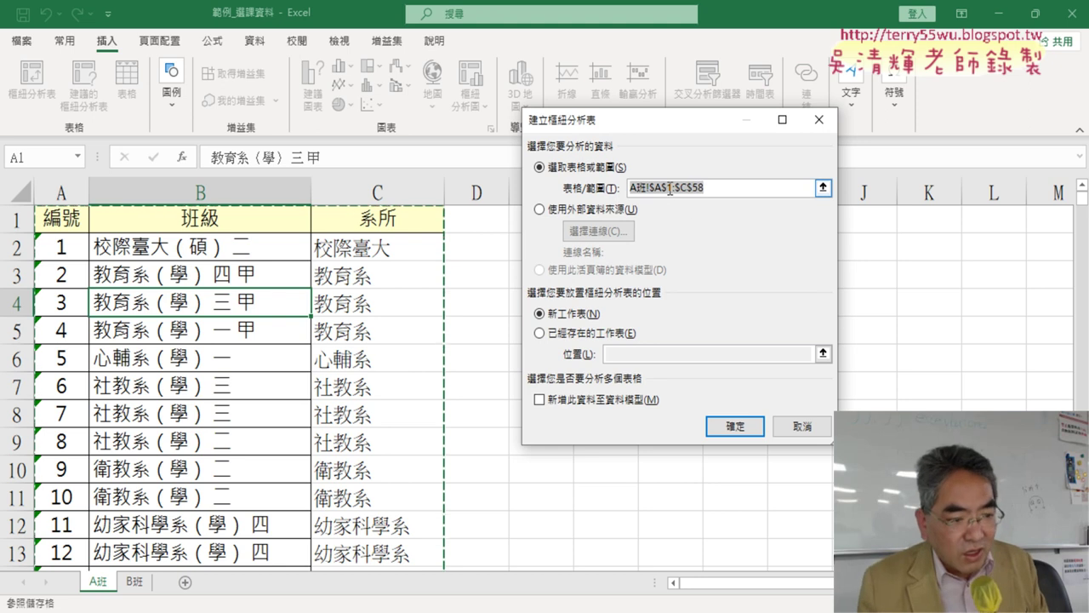
drag(785, 188, 613, 182)
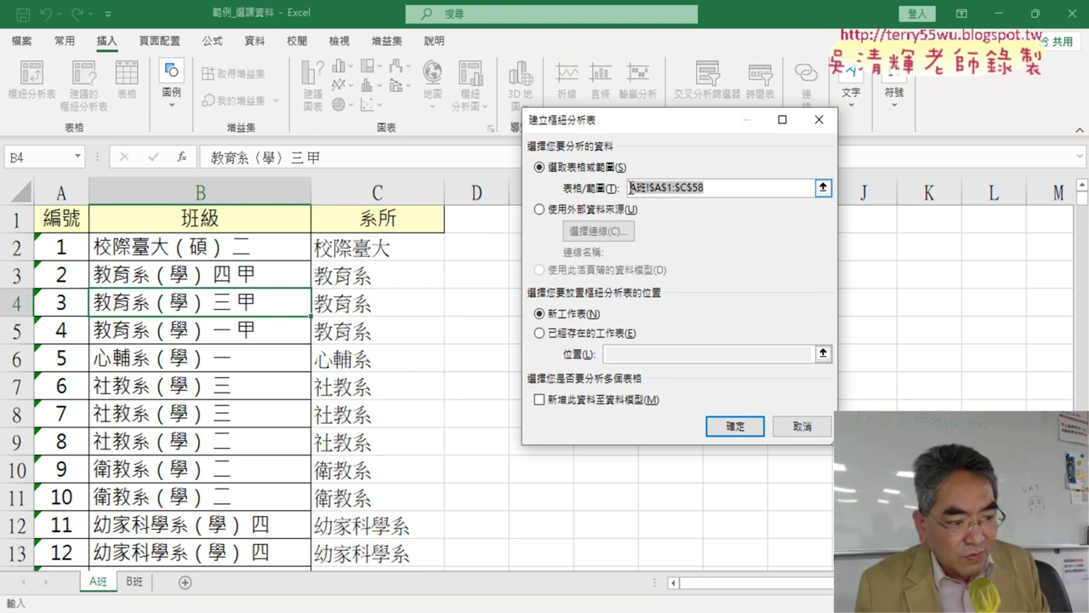
click(650, 190)
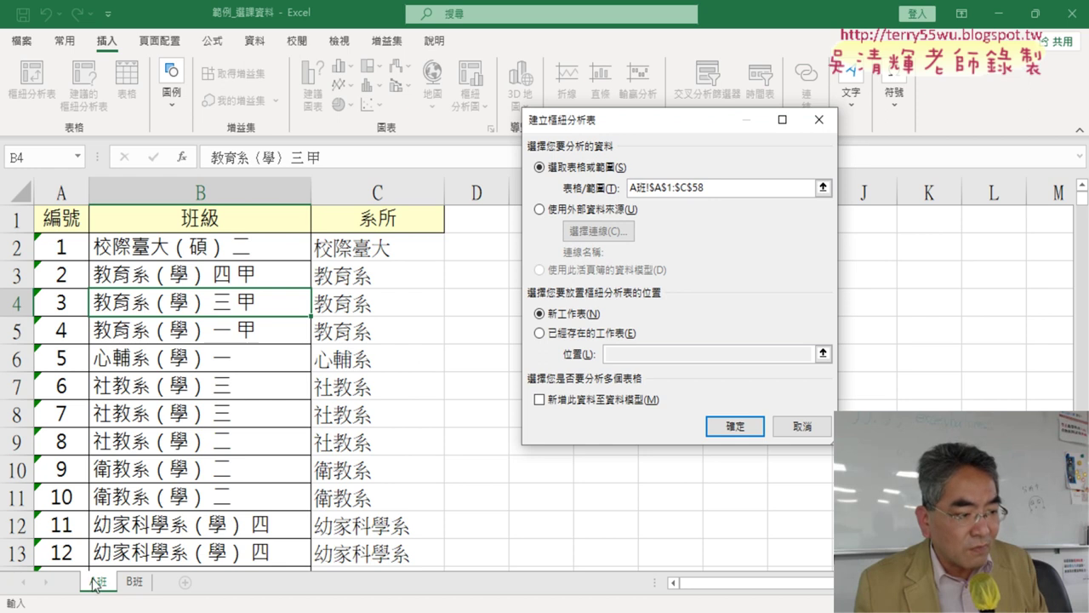
double_click(711, 190)
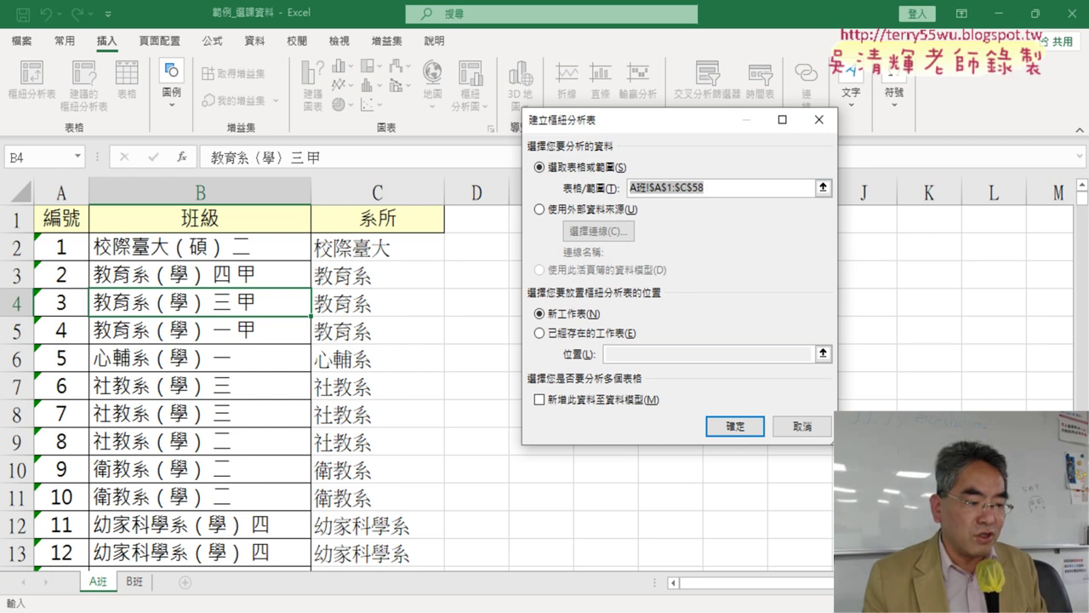
click(749, 427)
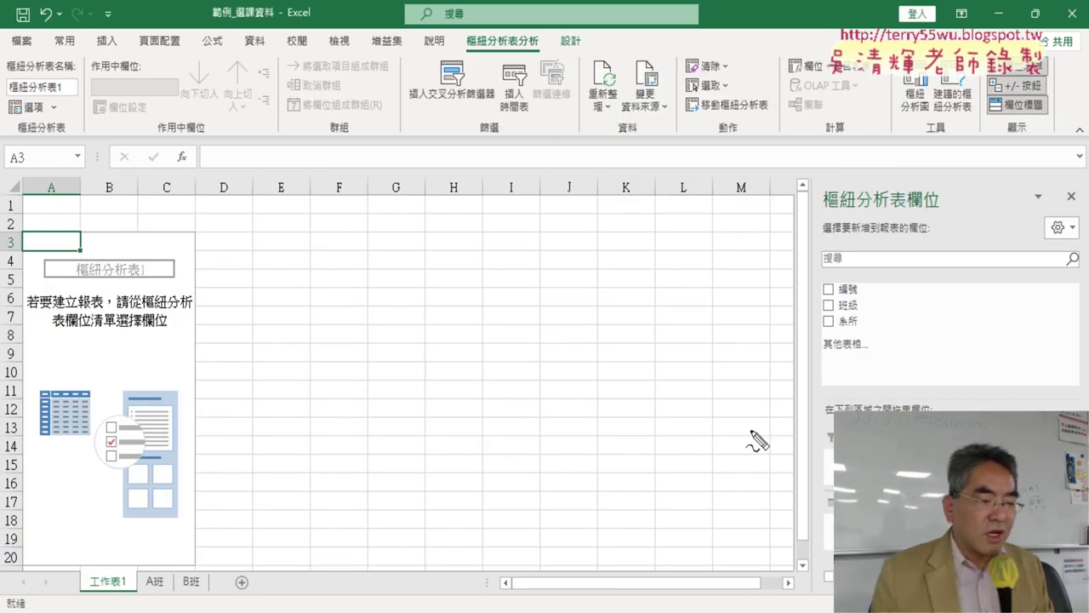
Add 系所 as the row field, listing departments such as 心輔系, 幼家科學系 and 生科系
mouse_move(175, 595)
mouse_down()
mouse_move(146, 599)
mouse_move(186, 593)
mouse_move(152, 519)
mouse_move(109, 553)
mouse_move(126, 547)
mouse_up()
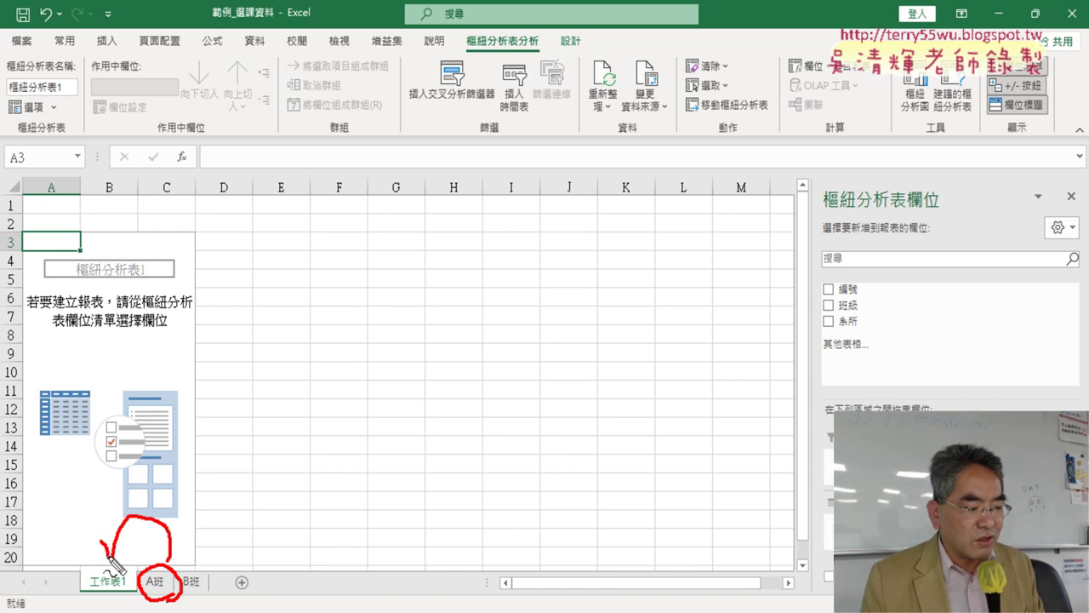
mouse_move(128, 587)
mouse_down()
mouse_move(81, 598)
mouse_move(134, 589)
mouse_up()
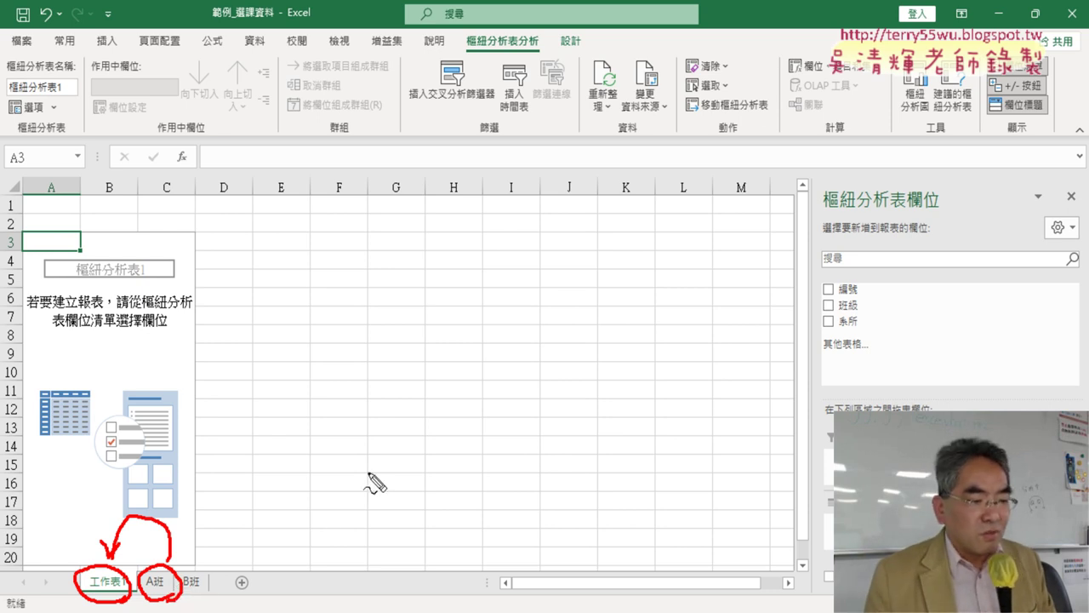
mouse_move(855, 312)
mouse_down()
mouse_move(873, 316)
mouse_move(845, 412)
mouse_up()
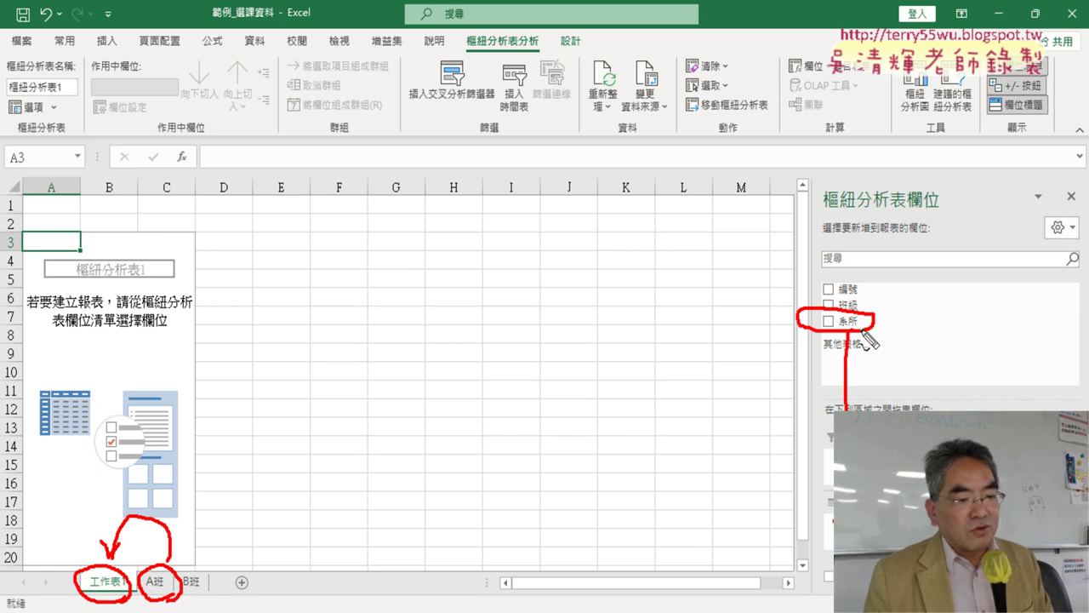
drag(863, 332, 919, 411)
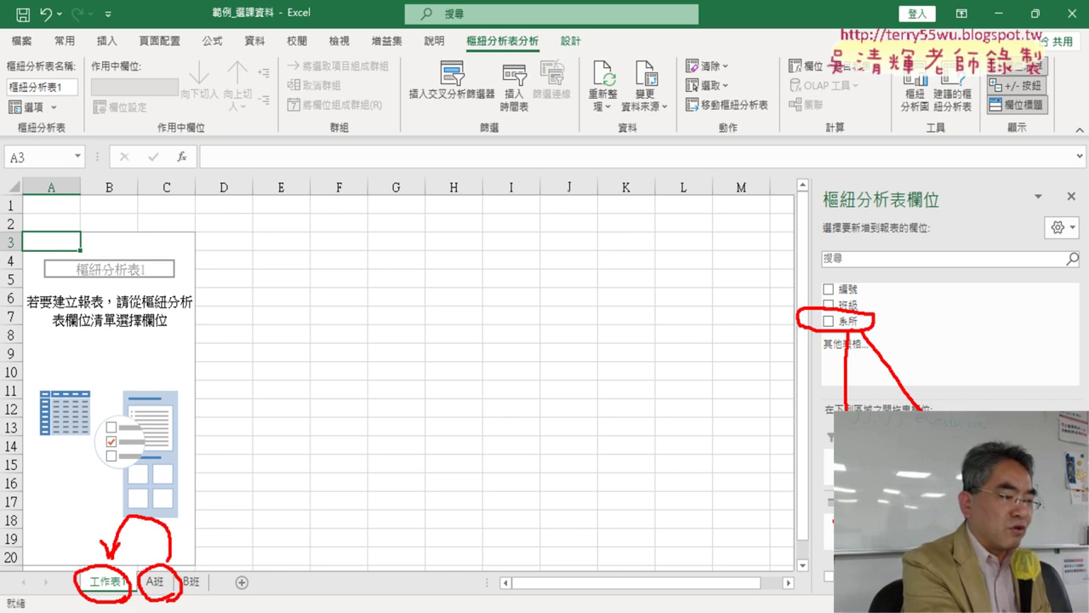
key(Escape)
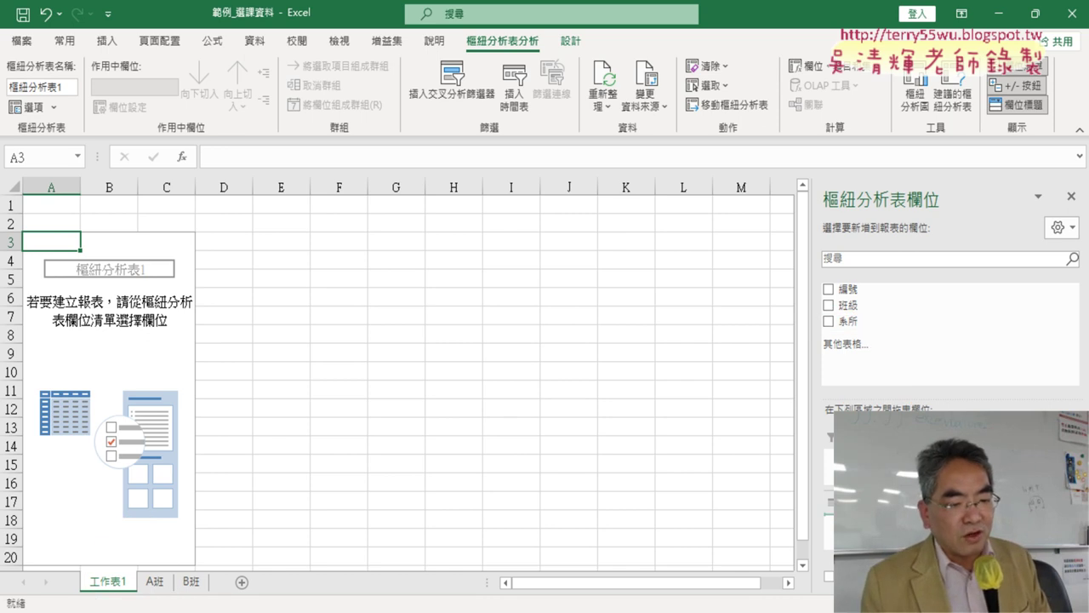
click(828, 321)
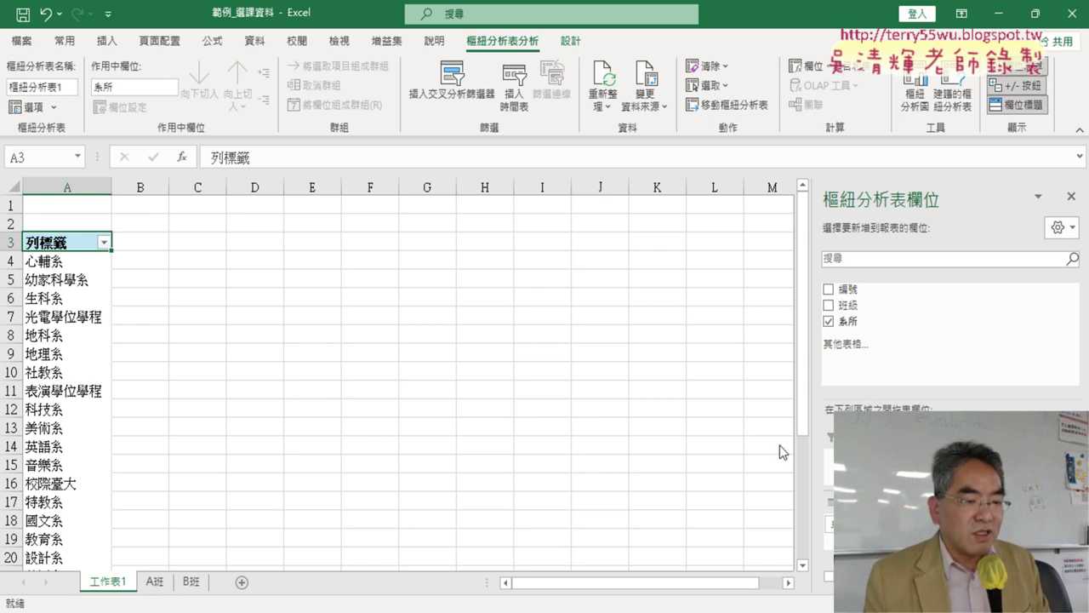
Put 系所 in Values as 計數 - 系所 and check 心輔系's count
drag(848, 321, 923, 508)
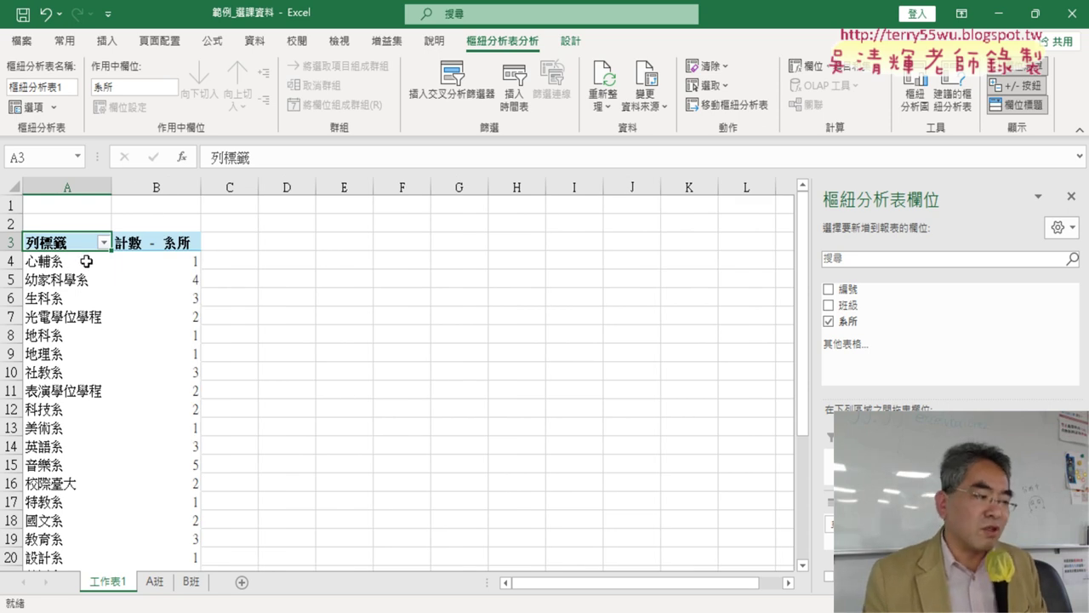
click(174, 266)
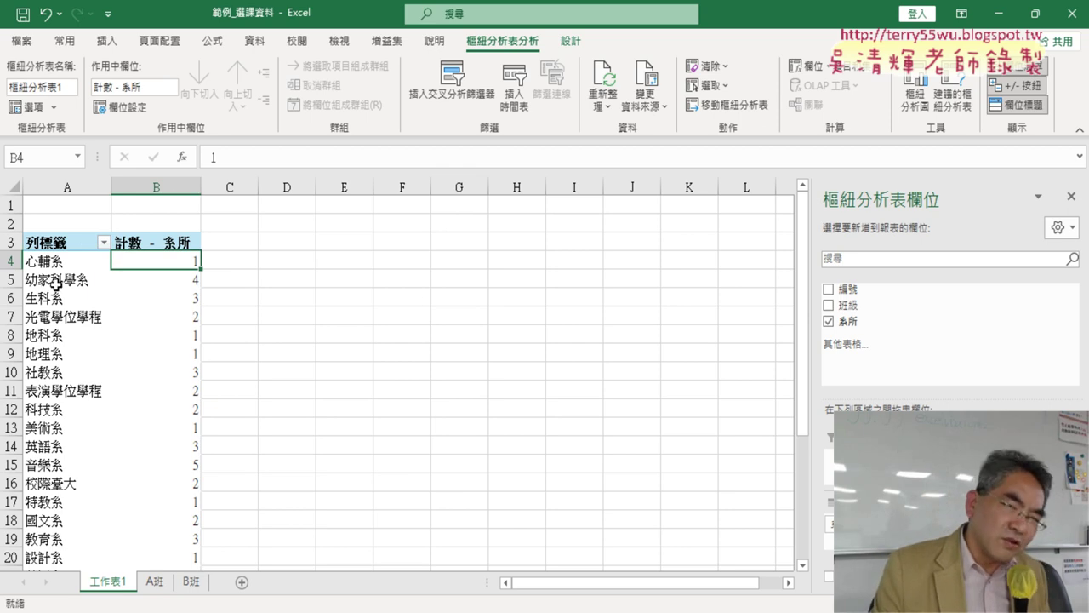
Check the counts for 幼家科學系, 生科系, 光電學位學程, 音樂系 and 華語系, then select B4
click(174, 279)
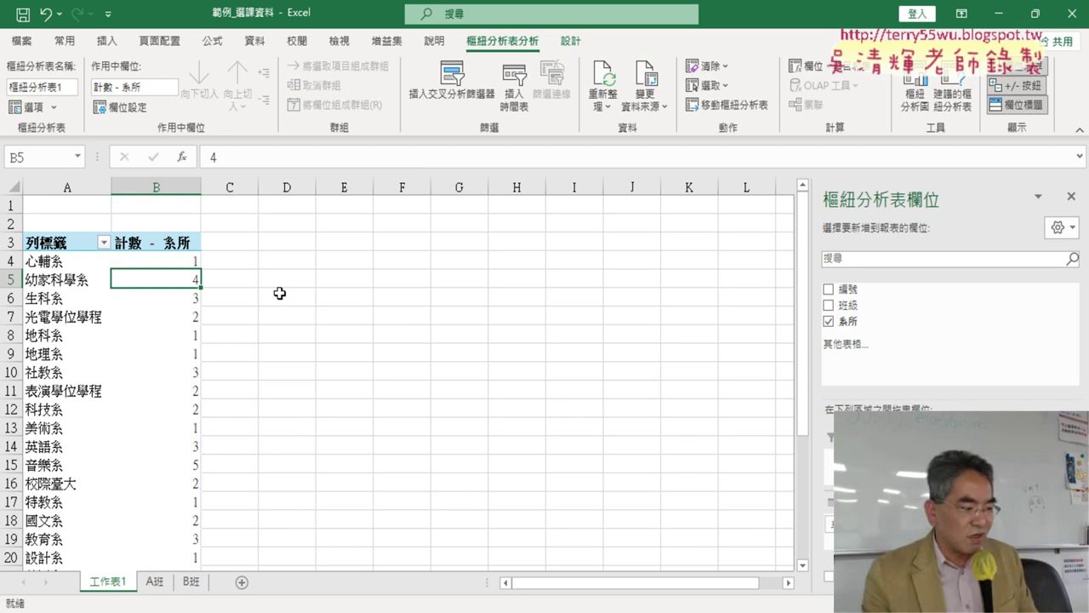
click(171, 303)
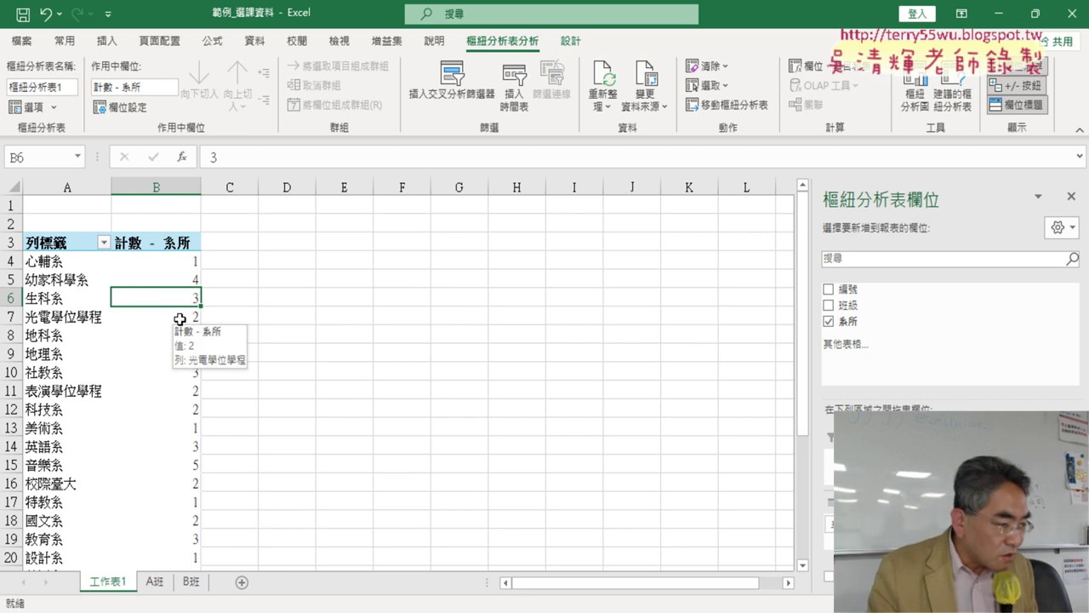
click(181, 319)
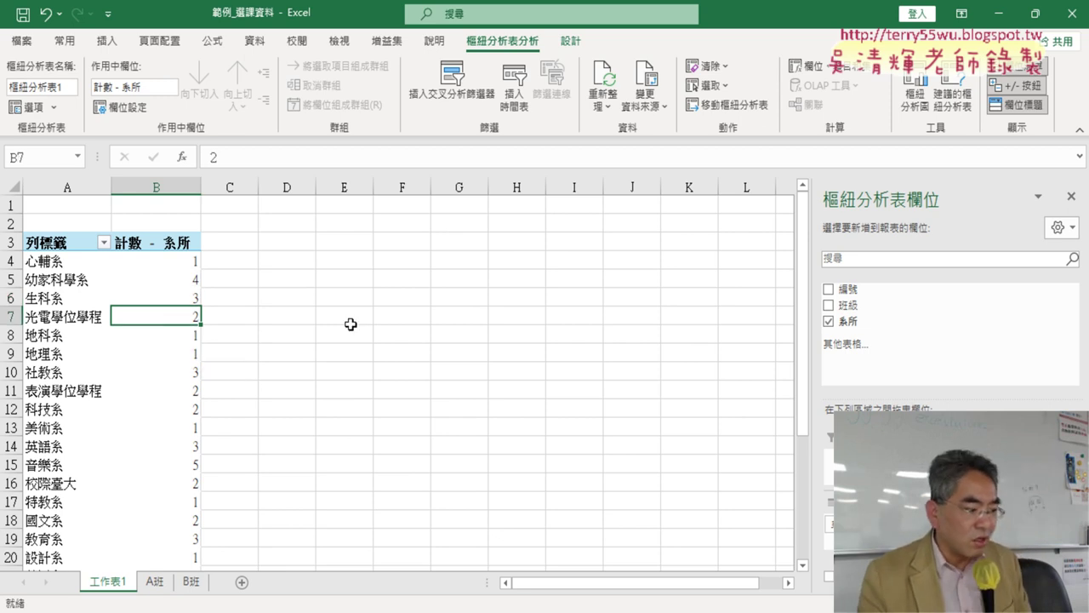
scroll(196, 358, down, 1)
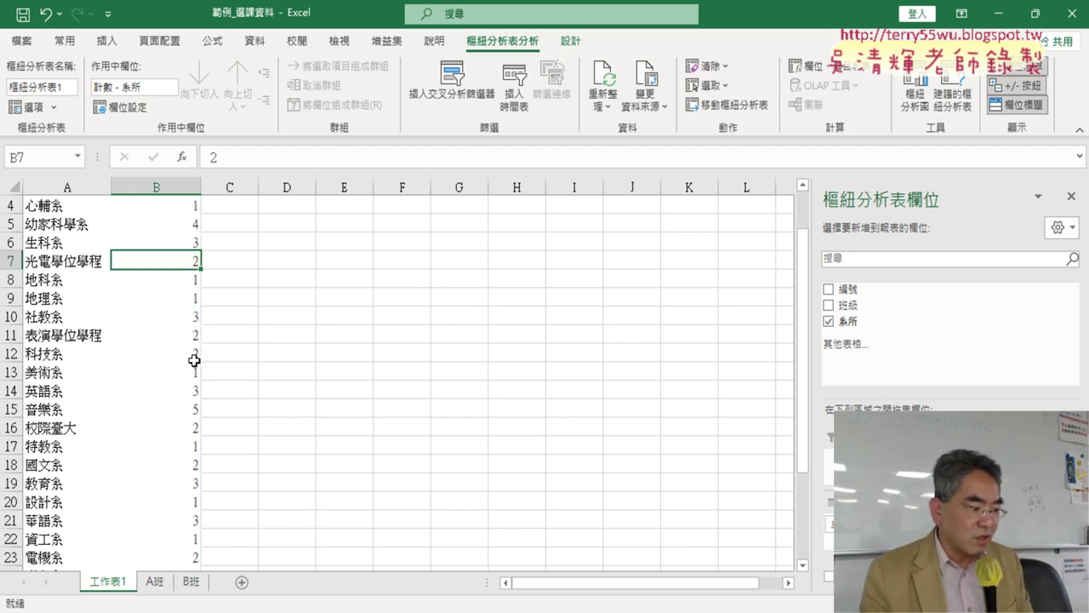
click(184, 411)
scroll(375, 428, down, 1)
scroll(371, 424, down, 1)
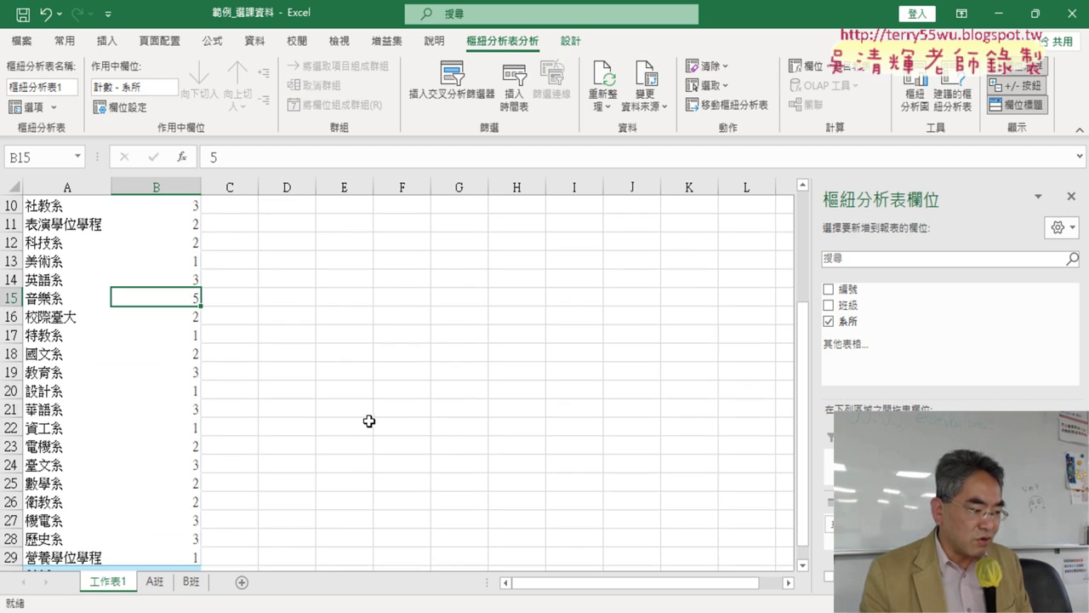
scroll(368, 422, down, 1)
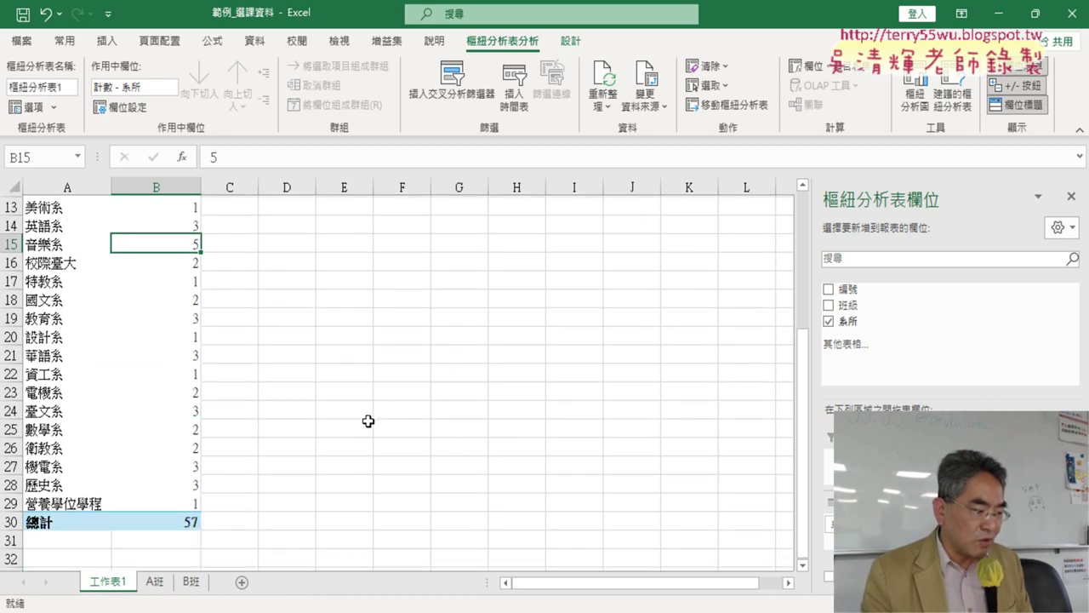
click(169, 351)
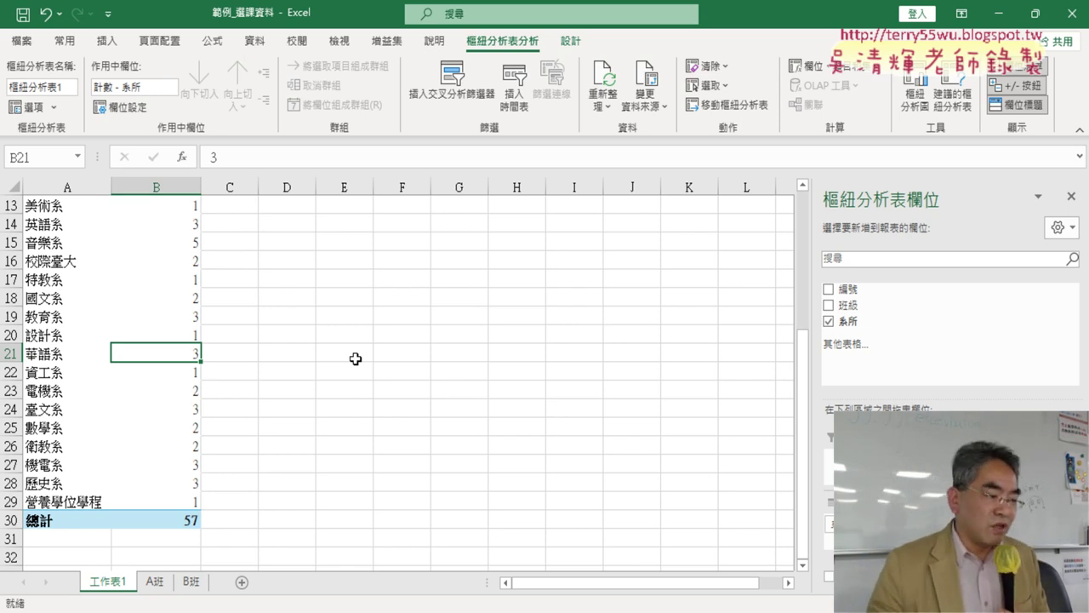
scroll(553, 323, up, 4)
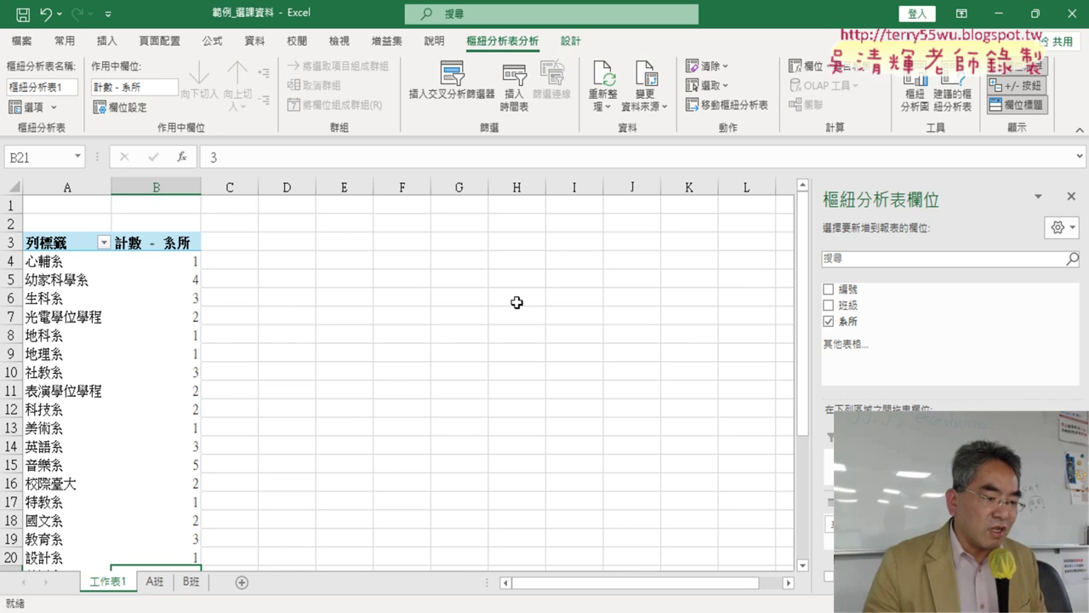
mouse_move(172, 267)
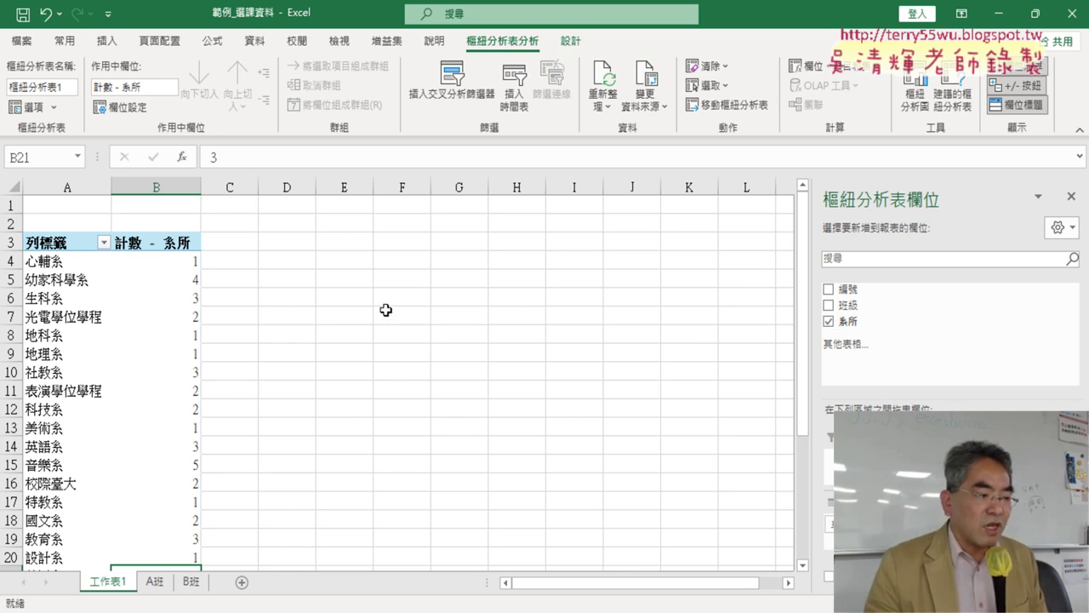
click(171, 267)
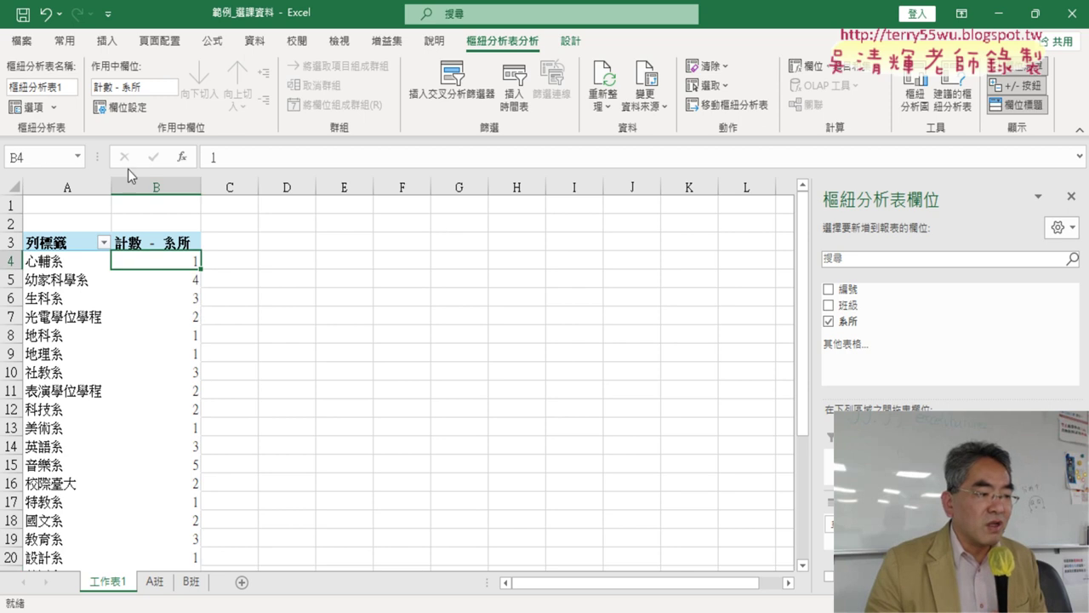
click(257, 40)
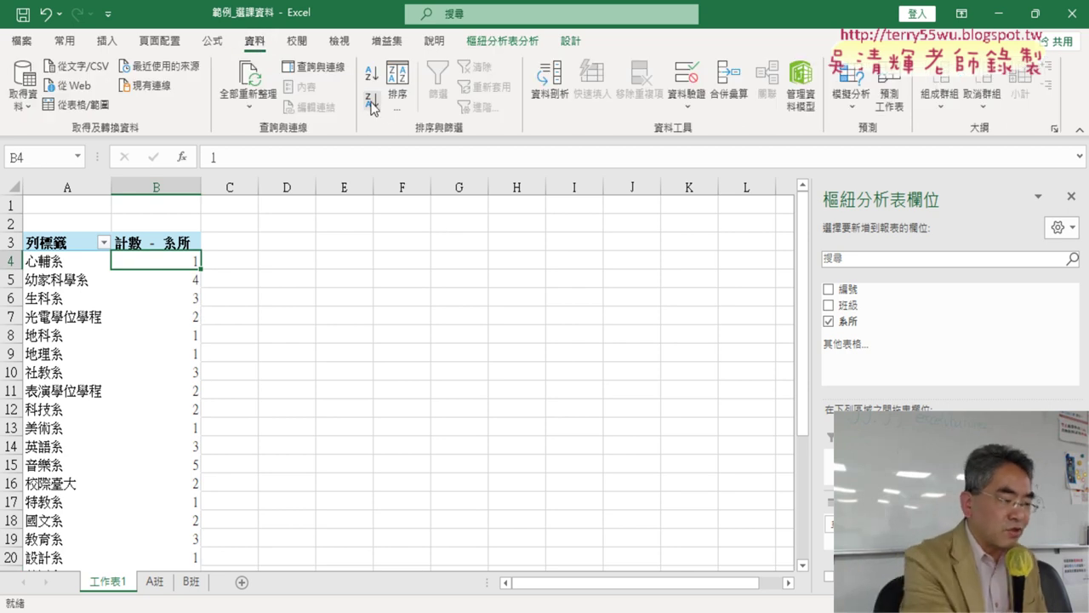
Sort the departments by count descending, putting 音樂系 (5) first, then 幼家科學系 (4)
mouse_move(200, 281)
mouse_down()
mouse_move(187, 274)
mouse_move(238, 266)
mouse_move(183, 276)
mouse_up()
drag(269, 7, 277, 55)
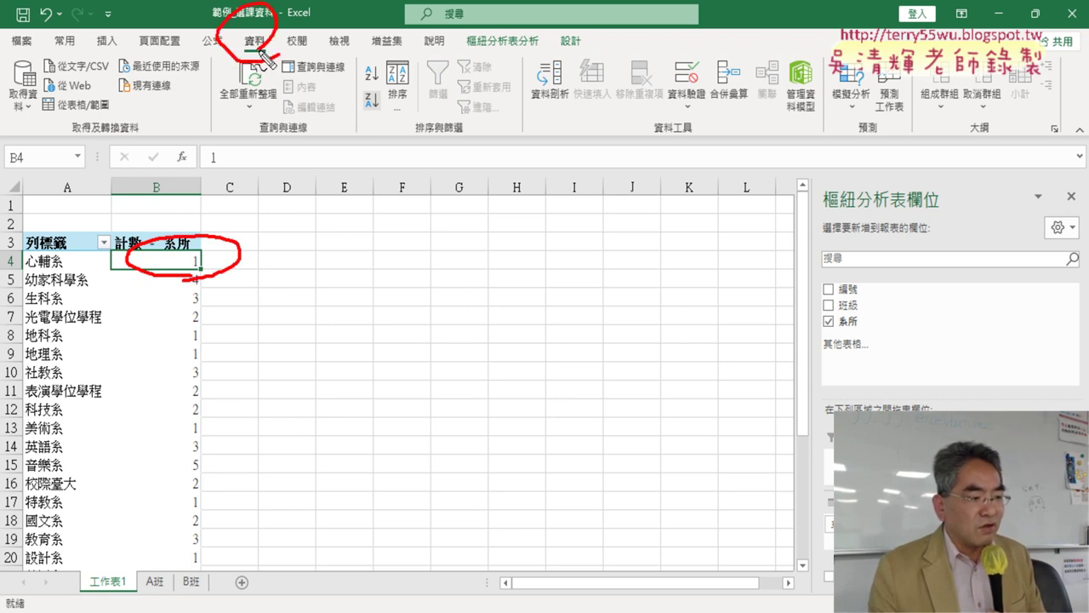
drag(387, 124, 358, 121)
drag(384, 85, 362, 126)
mouse_move(204, 220)
mouse_down()
mouse_move(230, 85)
mouse_move(247, 67)
mouse_move(349, 96)
mouse_up()
drag(388, 56, 396, 75)
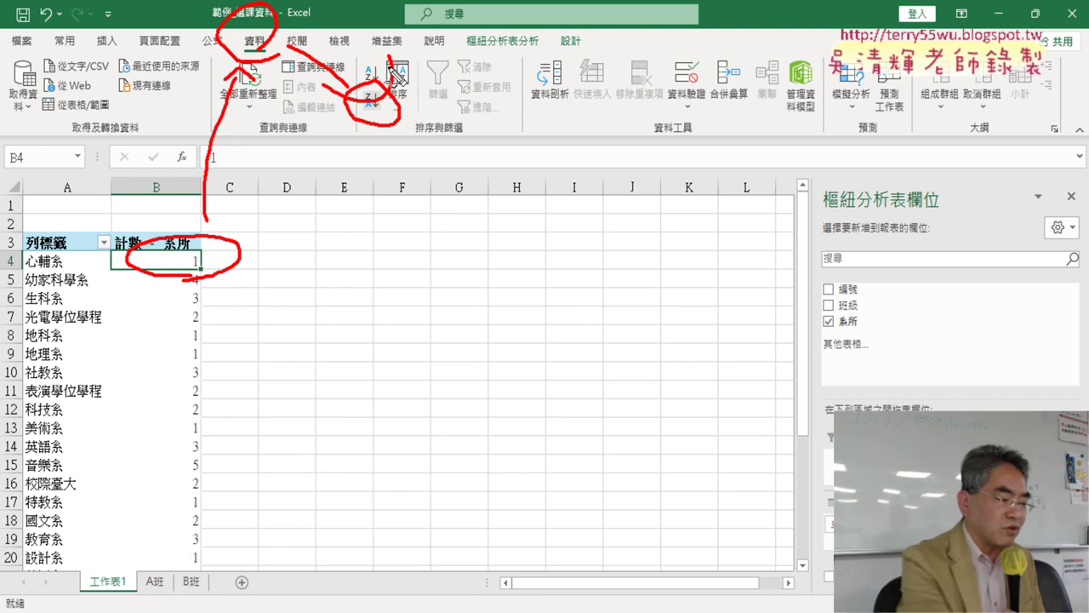
key(Escape)
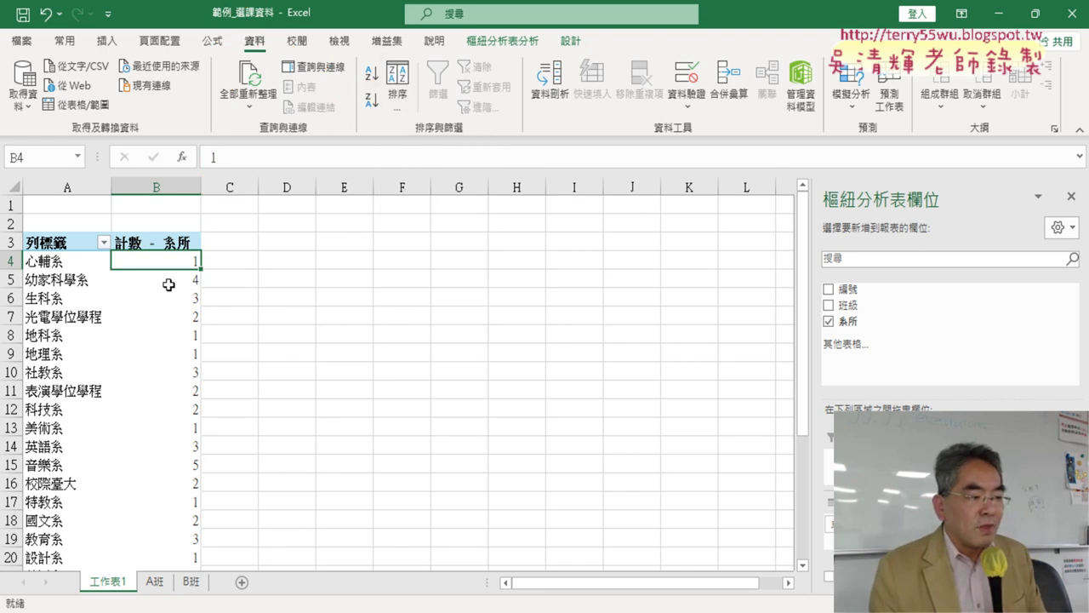
click(373, 101)
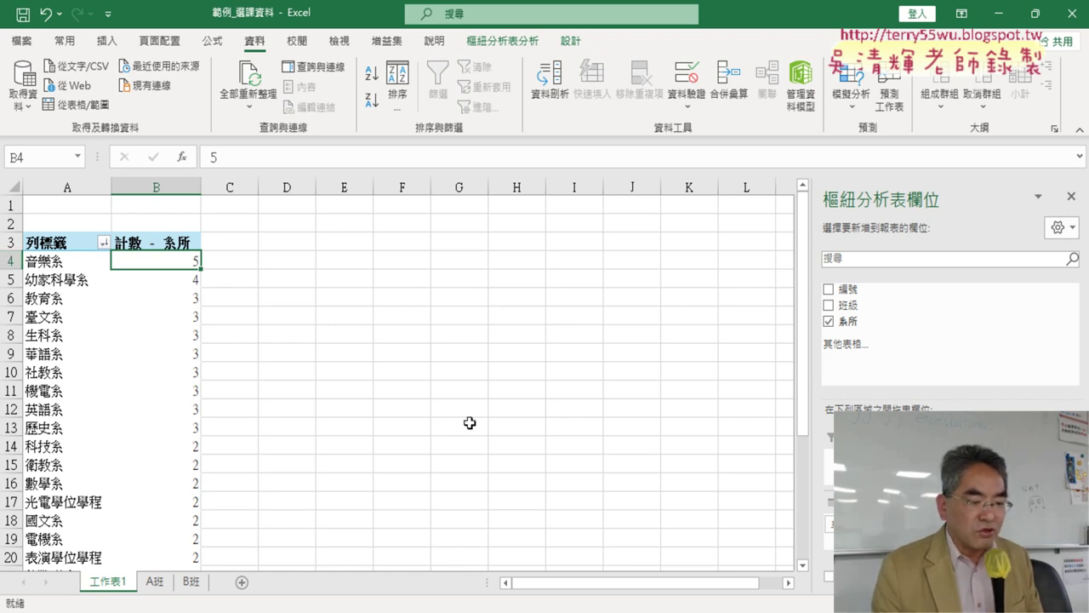
ctrl+scroll(28, 303, up, 3)
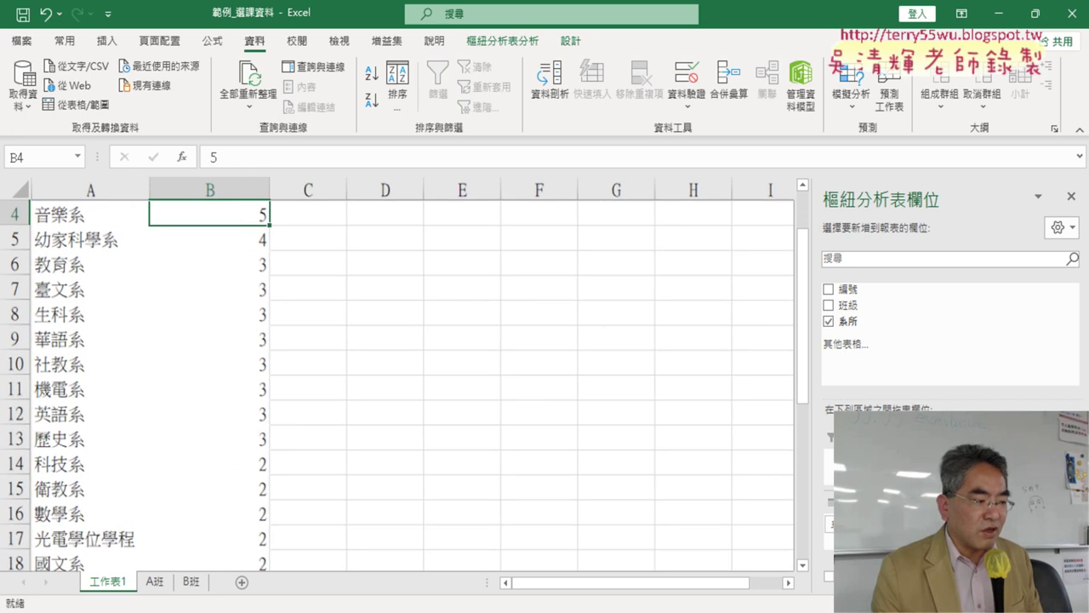
click(13, 293)
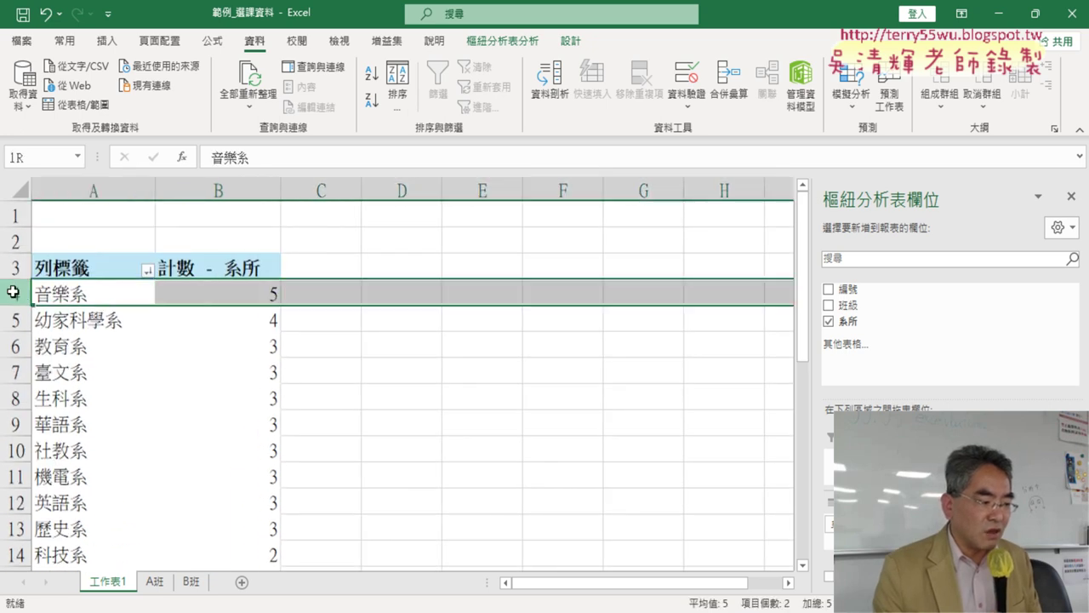
drag(13, 300, 19, 372)
drag(18, 380, 19, 532)
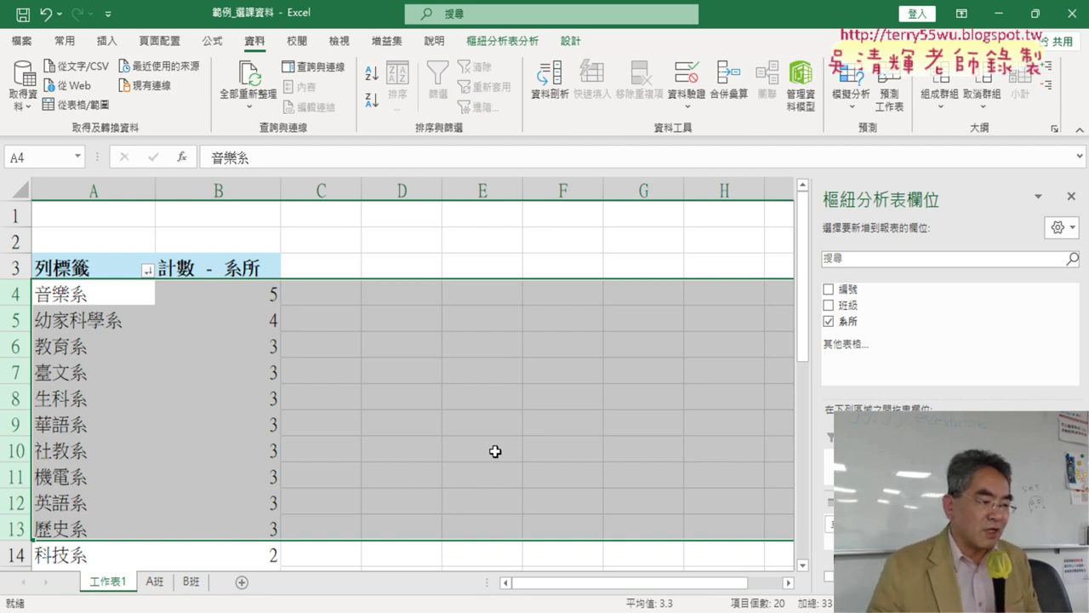
click(306, 422)
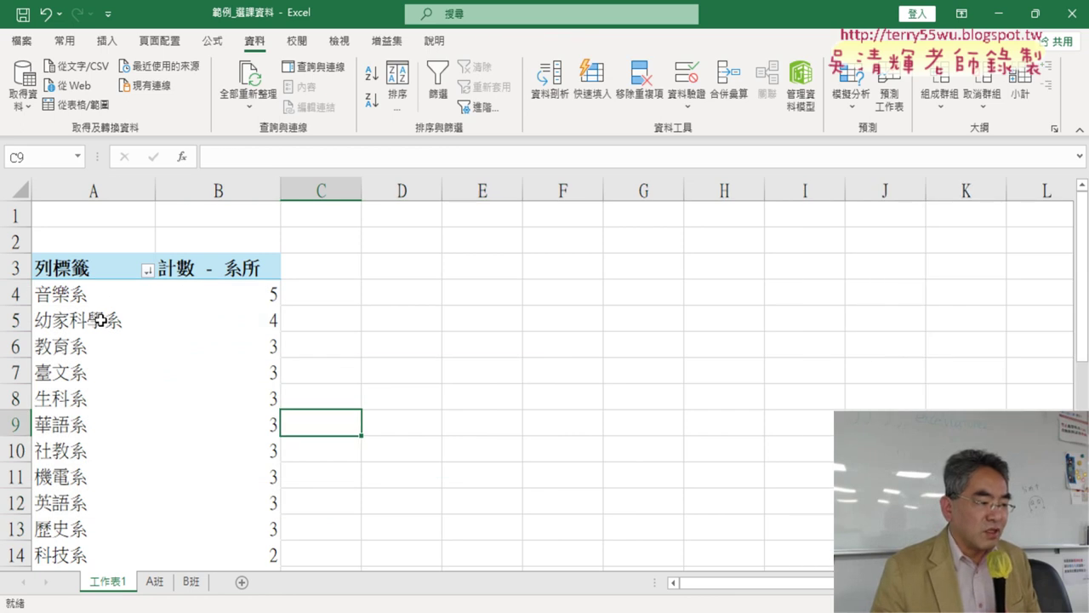
click(245, 299)
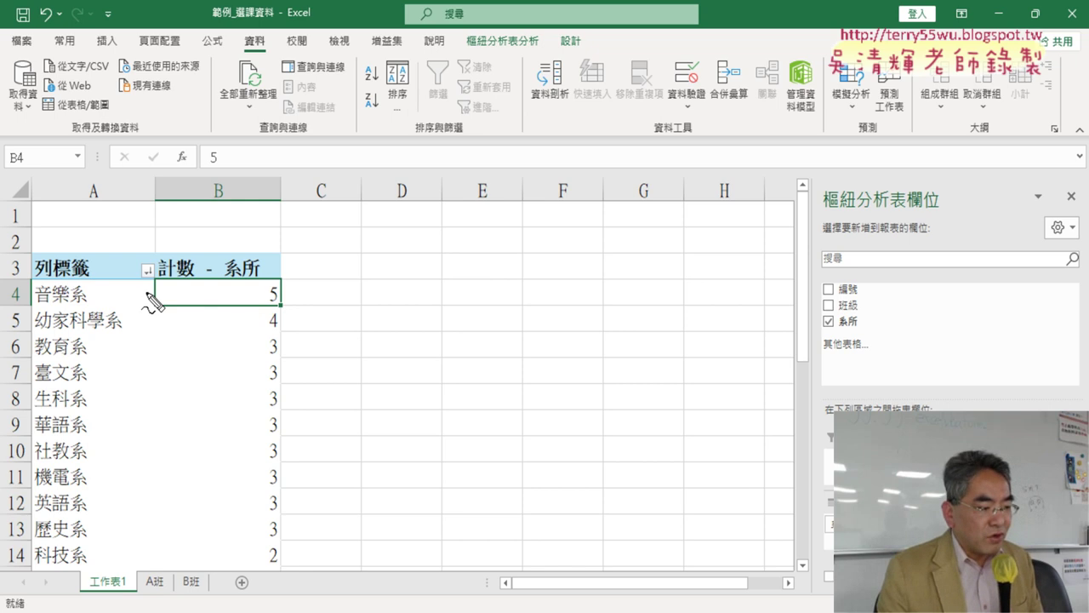
Open the 列標籤 dropdown in A3 to reach the 值篩選 options
drag(154, 288, 160, 287)
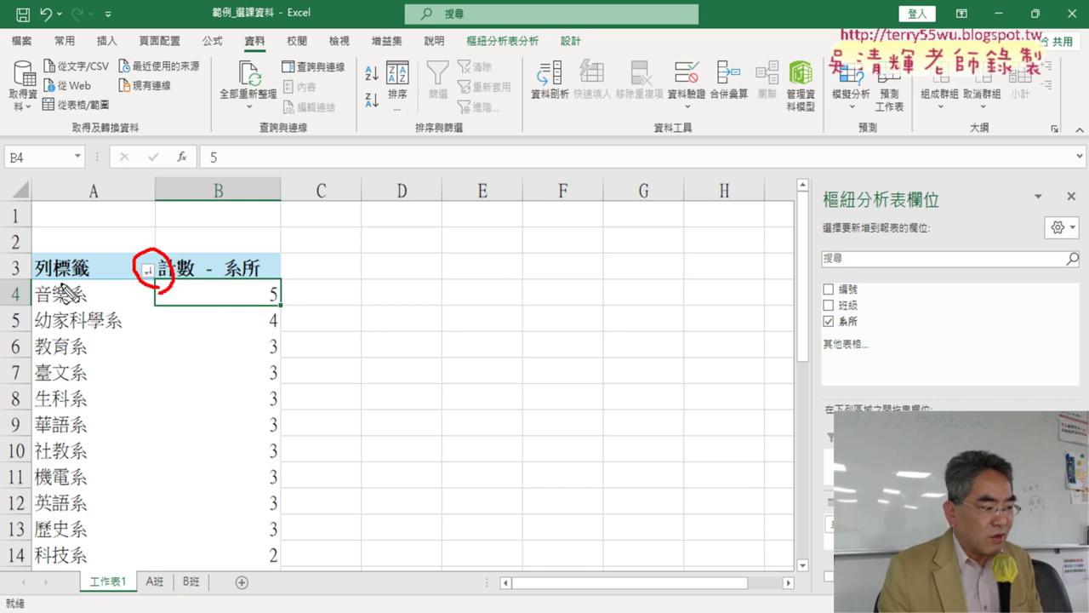
drag(39, 278, 141, 267)
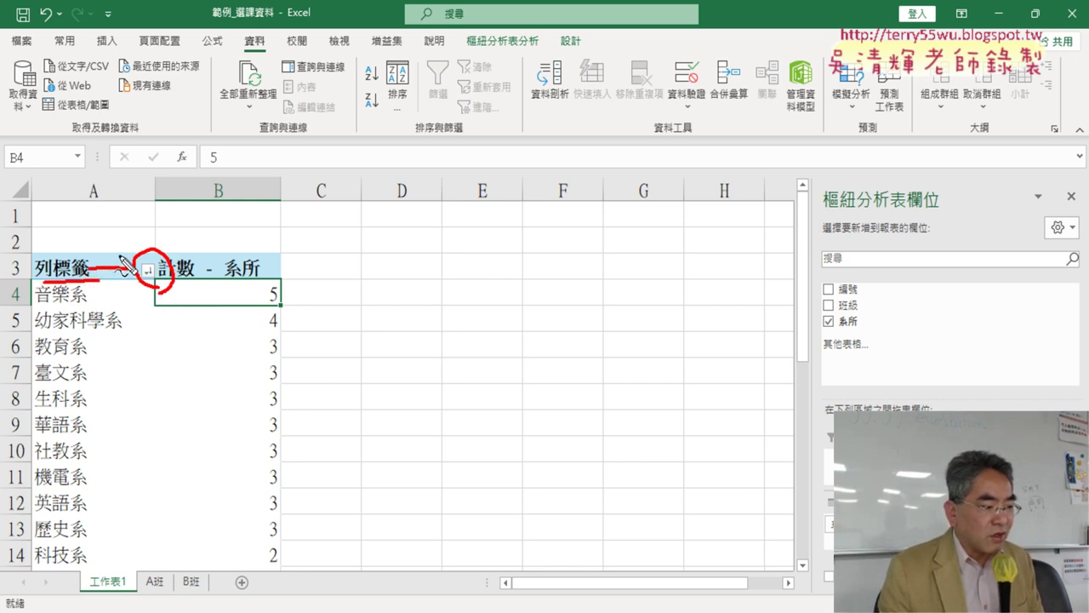
key(Escape)
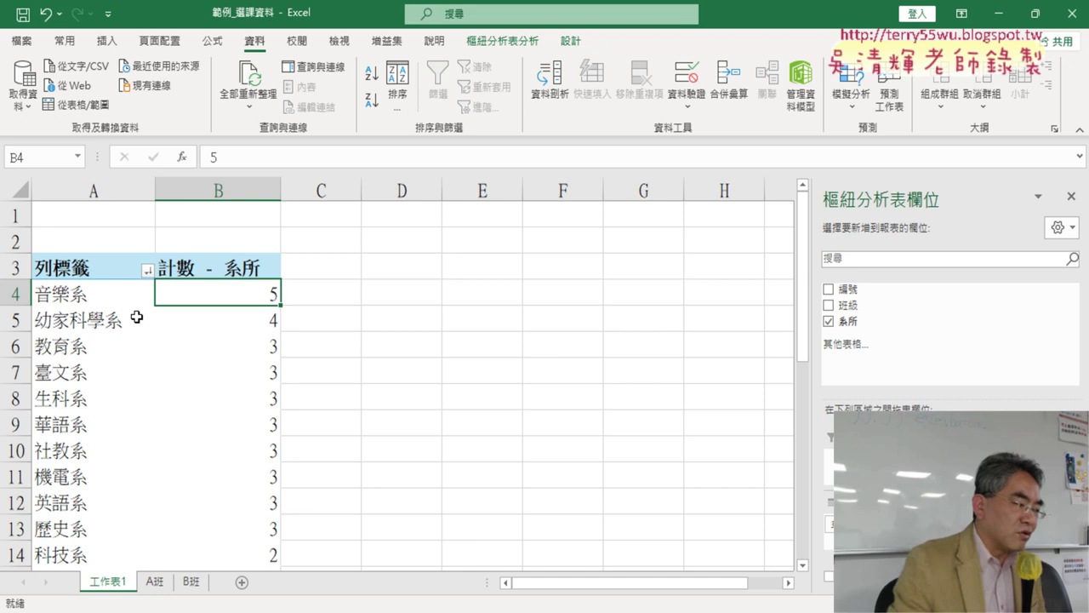
click(149, 271)
mouse_move(255, 381)
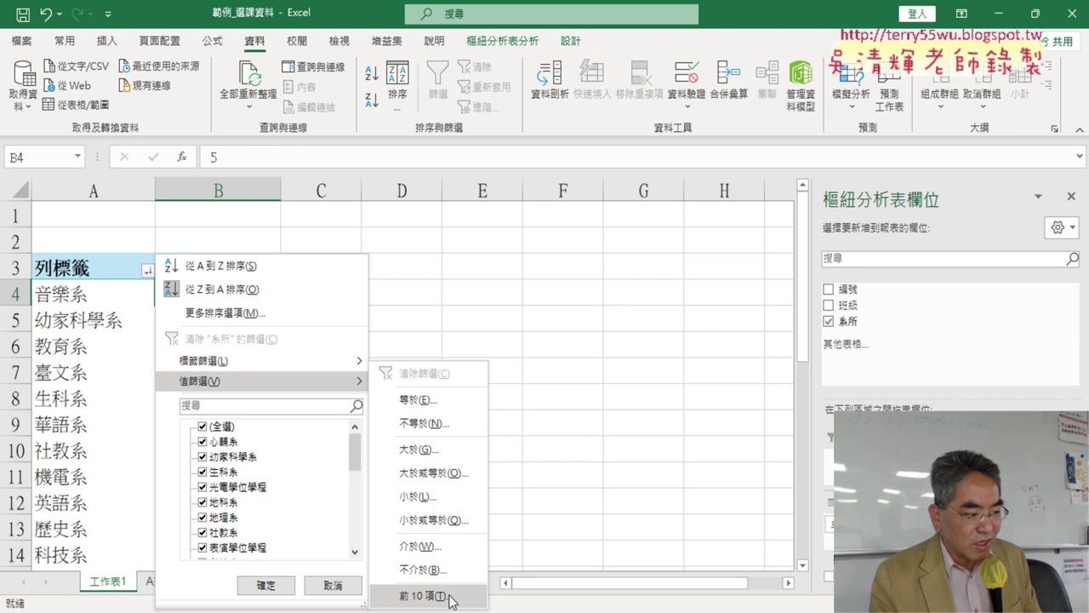
Apply a 前 10 項 filter by 計數 - 系所, leaving ten departments totalling 33
click(449, 595)
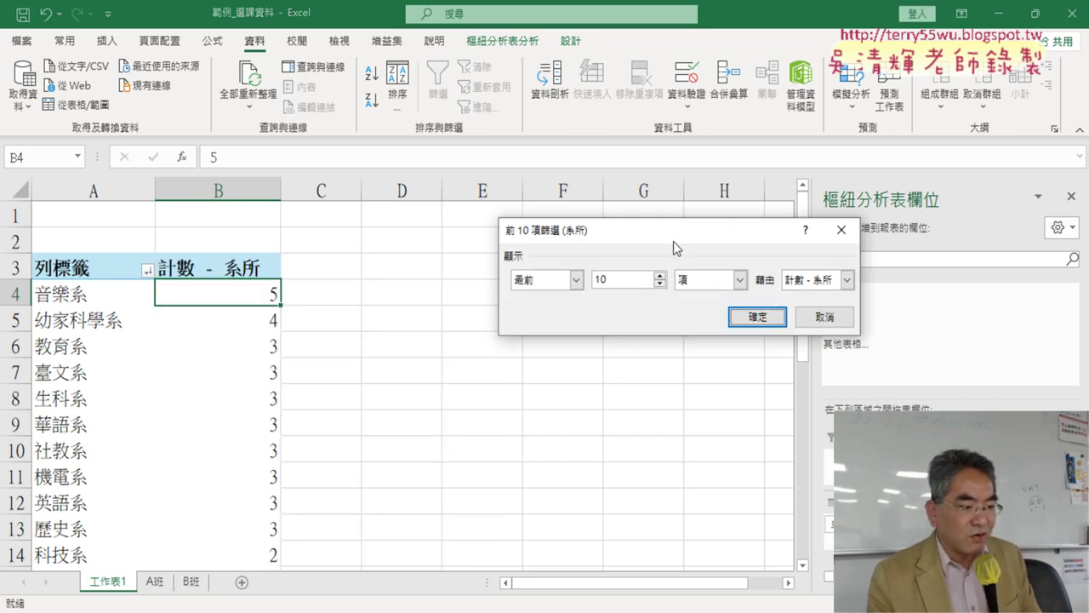
drag(673, 240, 394, 242)
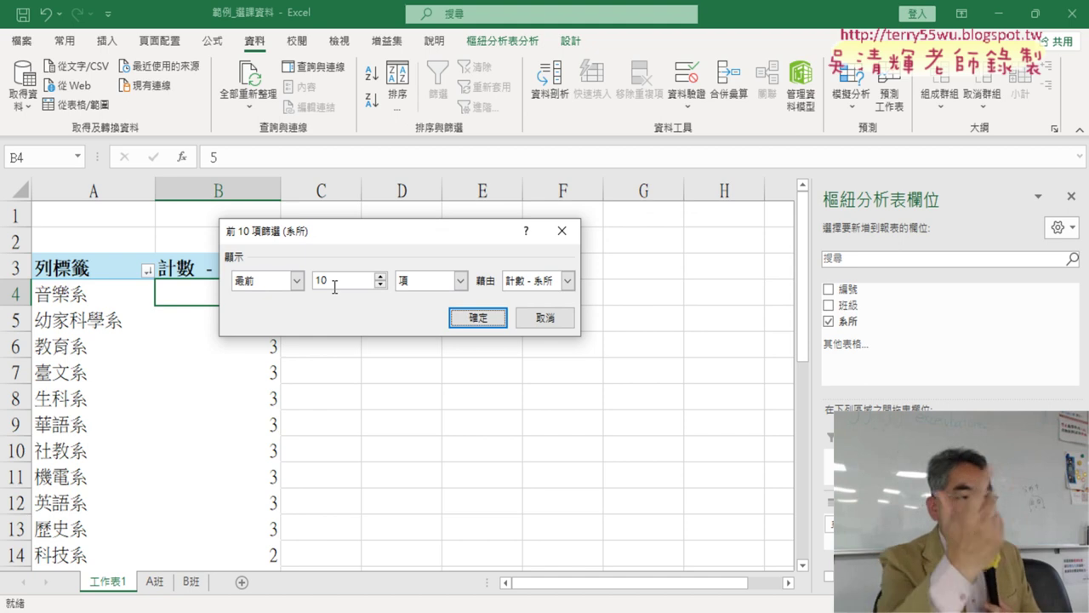
click(488, 317)
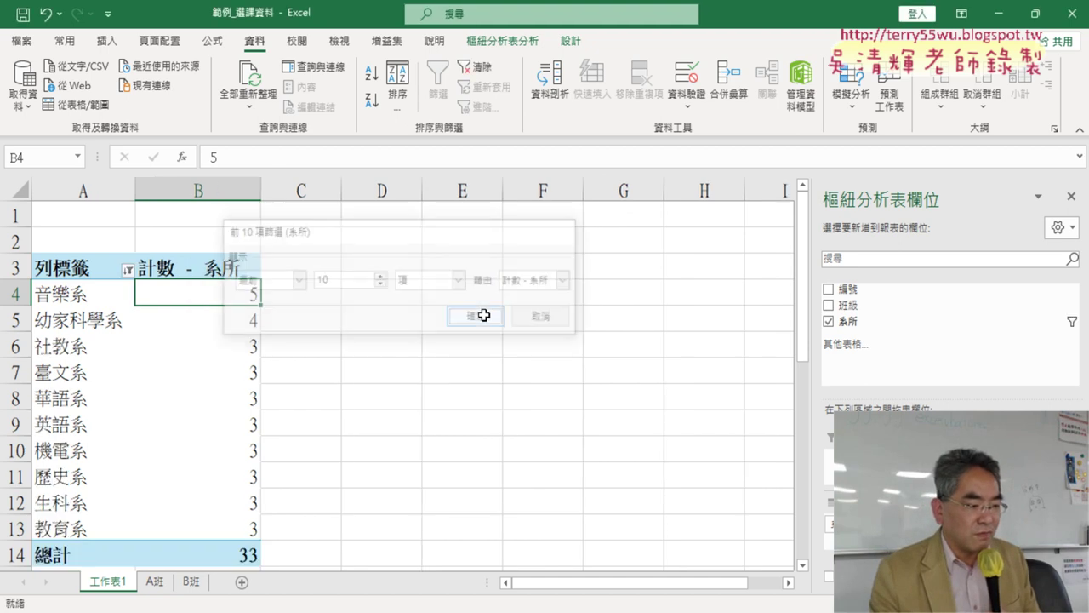
drag(16, 293, 15, 528)
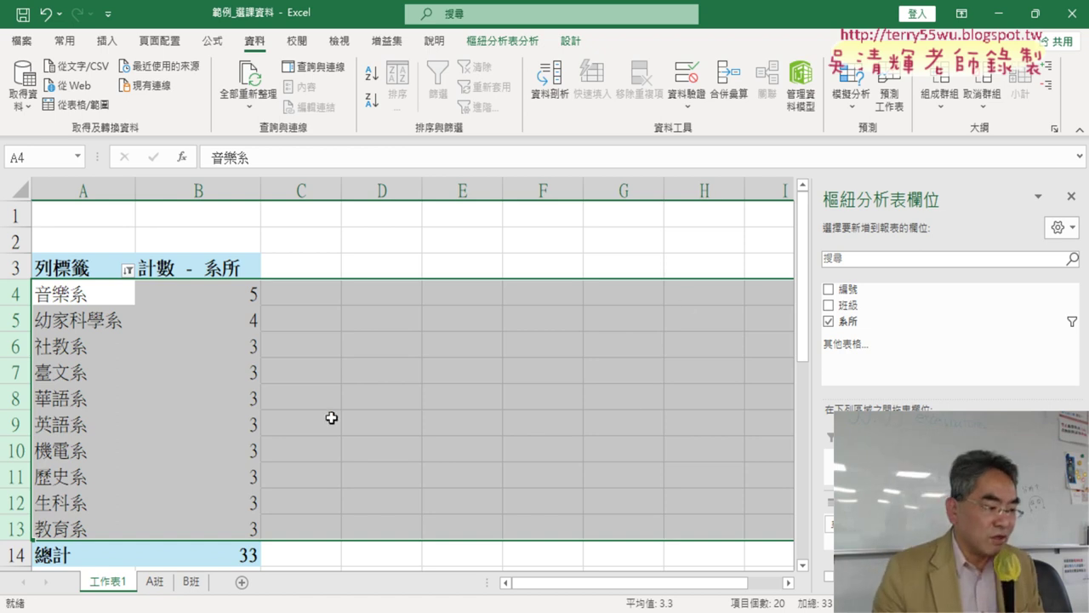
click(174, 384)
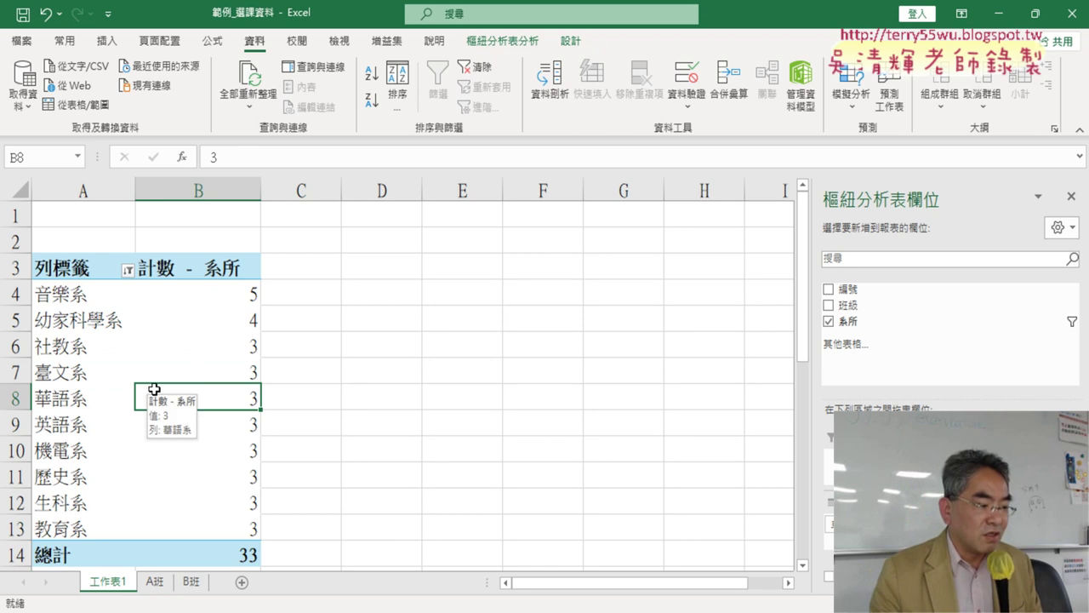
Open the Insert Chart dialog via 樞紐分析圖 on the 樞紐分析表分析 tab
click(517, 45)
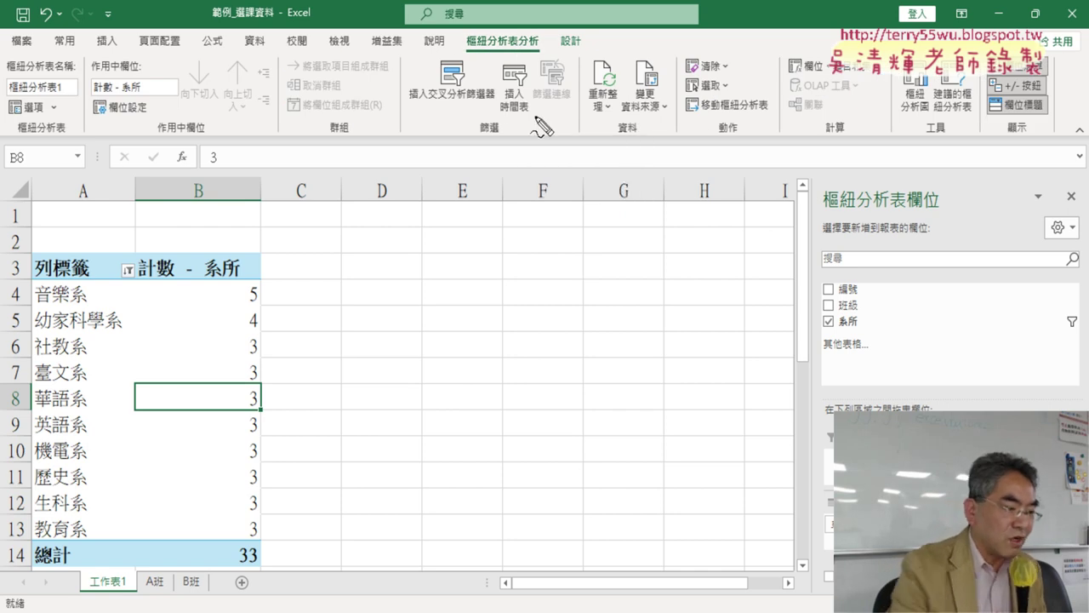
drag(534, 59, 545, 37)
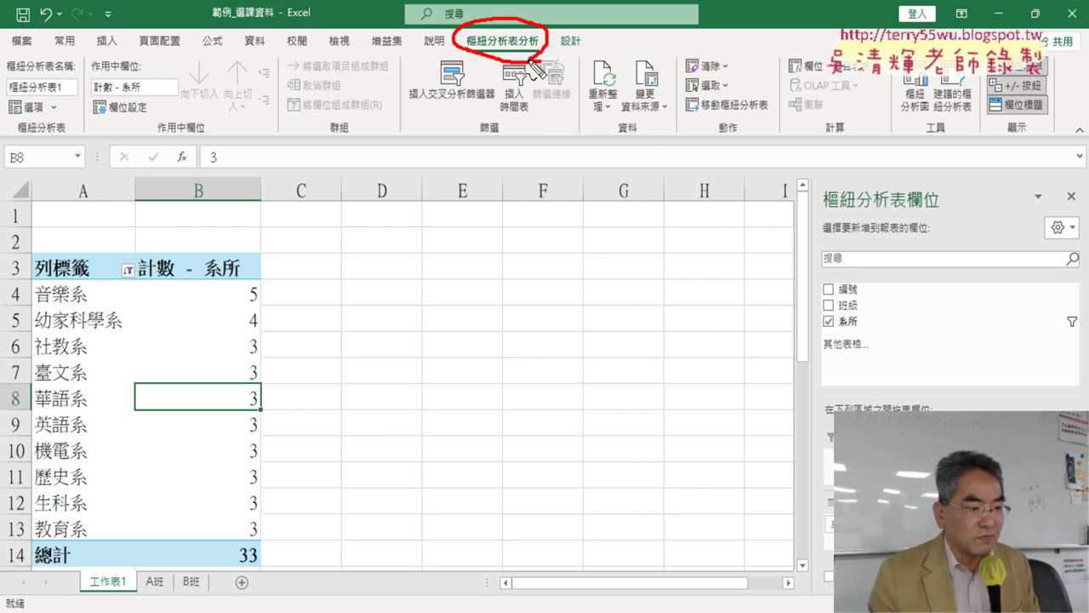
mouse_move(906, 119)
mouse_down()
mouse_move(895, 68)
mouse_move(913, 128)
mouse_up()
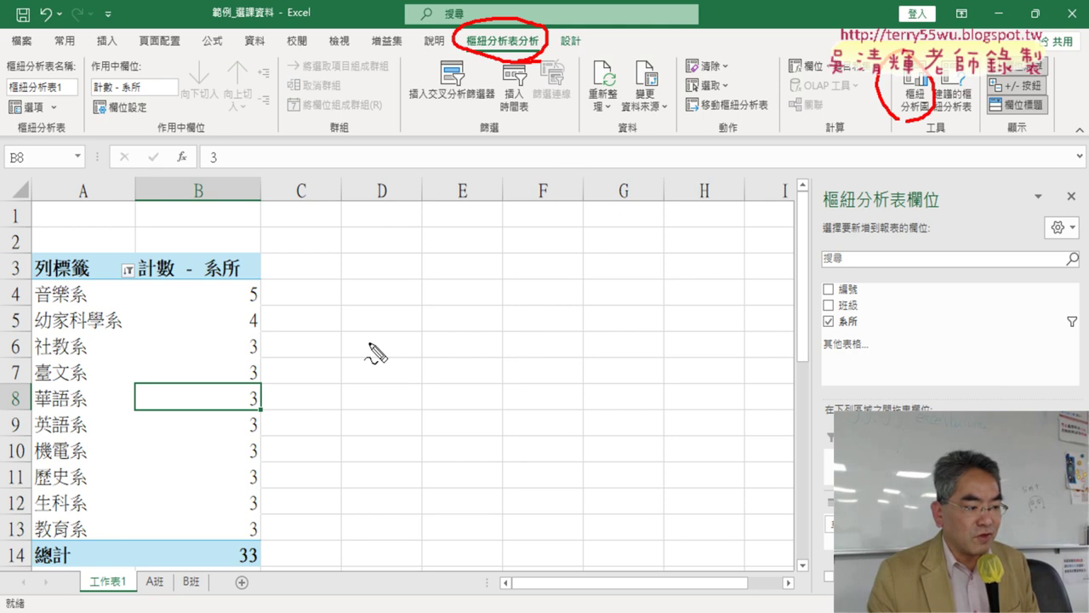
mouse_move(64, 511)
mouse_down()
mouse_move(128, 247)
mouse_move(85, 503)
mouse_up()
drag(200, 277, 417, 47)
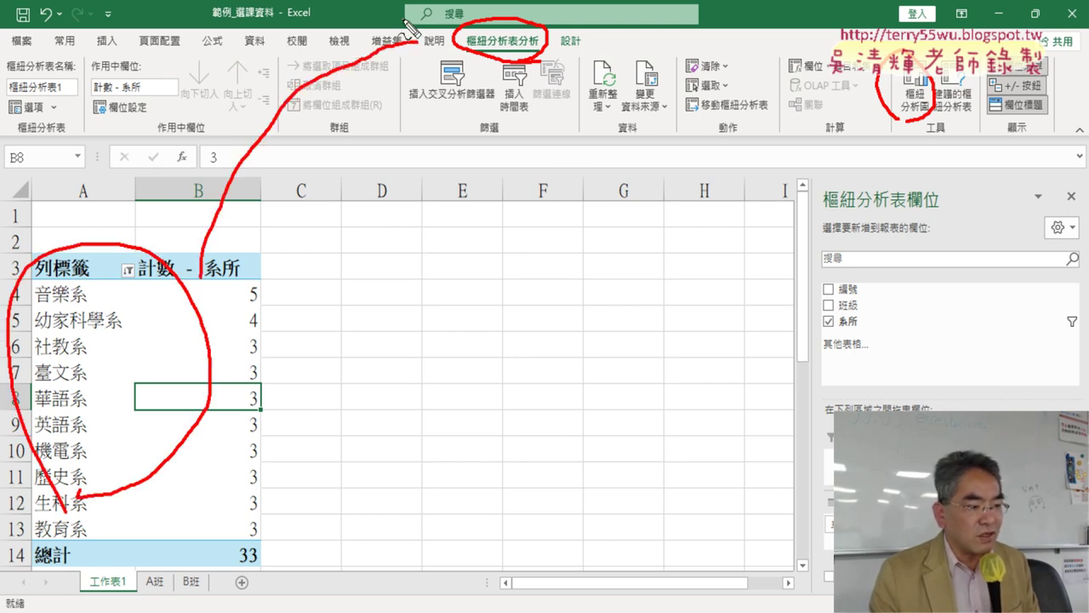
drag(563, 40, 874, 88)
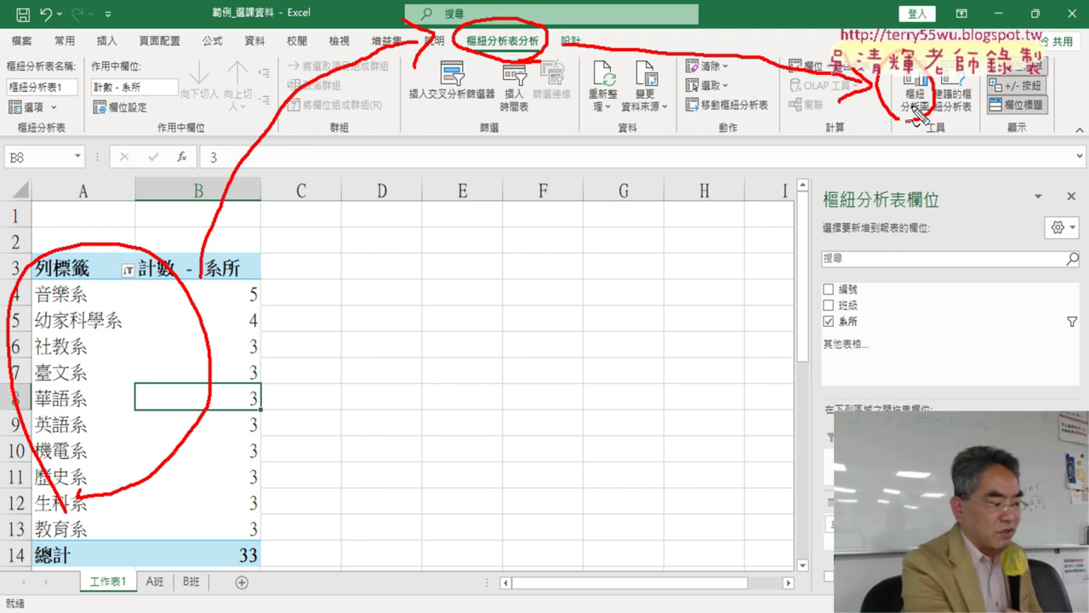
key(Escape)
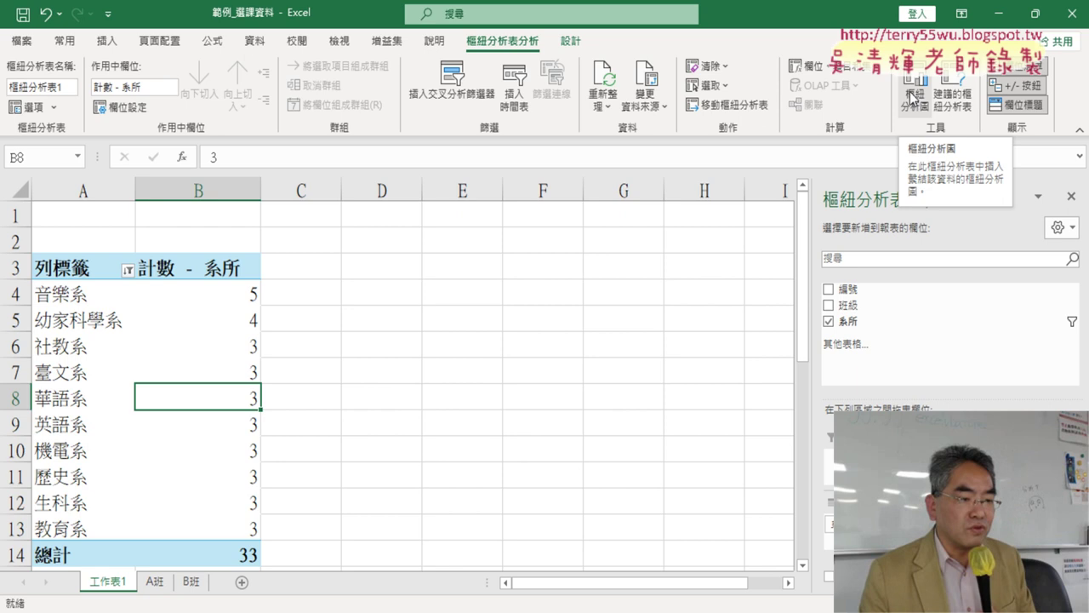
click(912, 97)
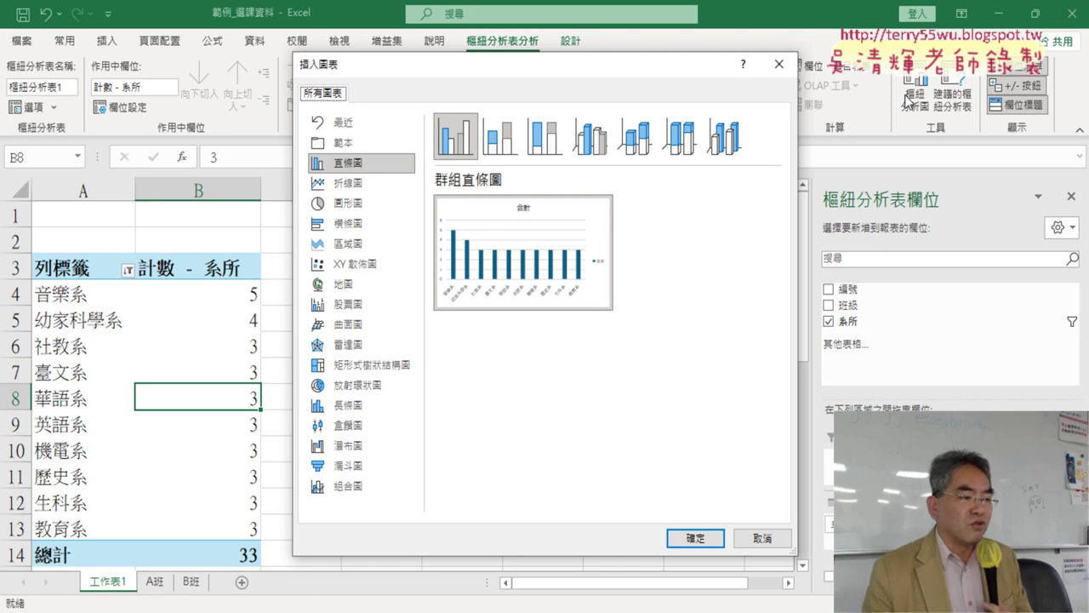
Insert a pie PivotChart of the department counts and place it beside the PivotTable
click(374, 208)
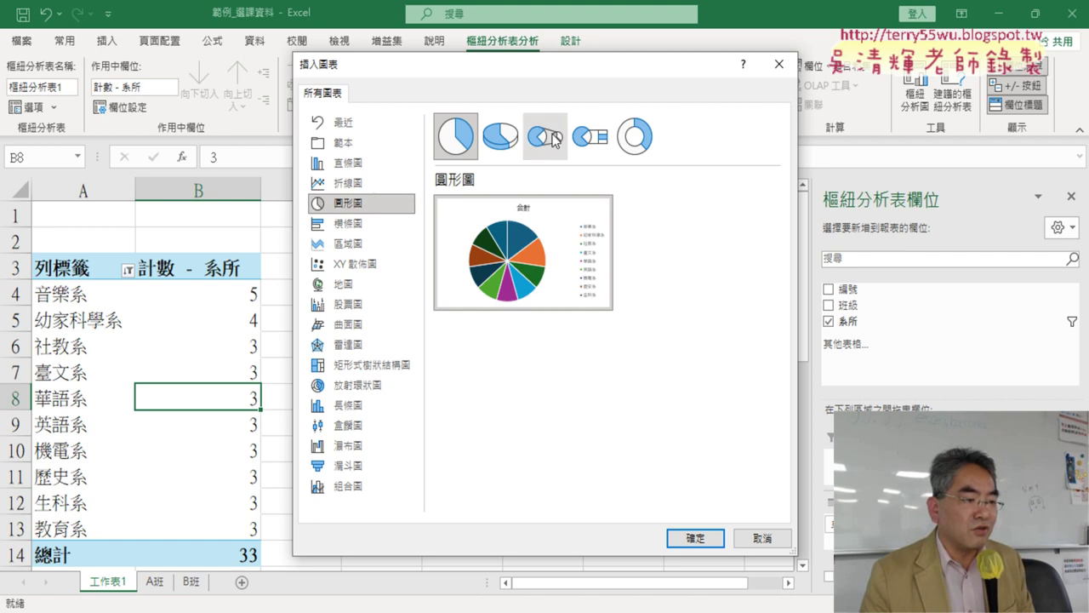
drag(632, 78, 844, 76)
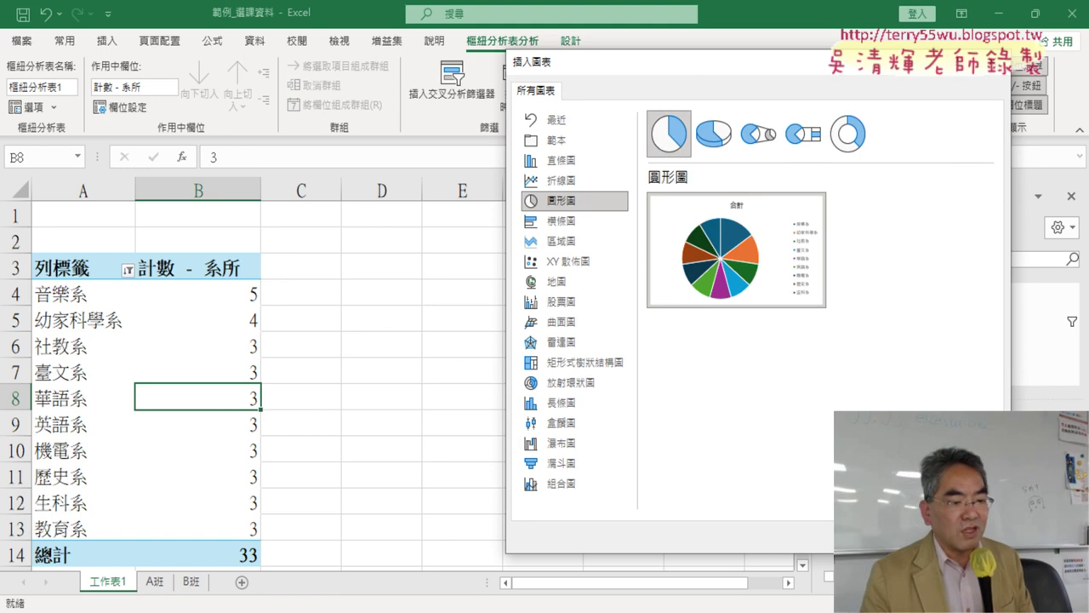
click(904, 530)
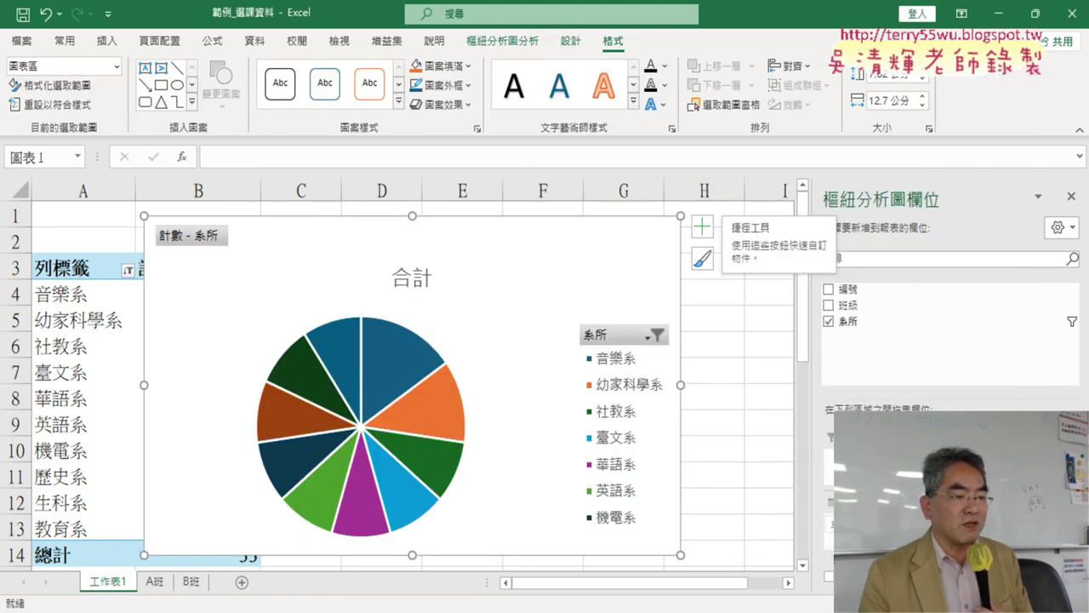
drag(813, 379, 893, 380)
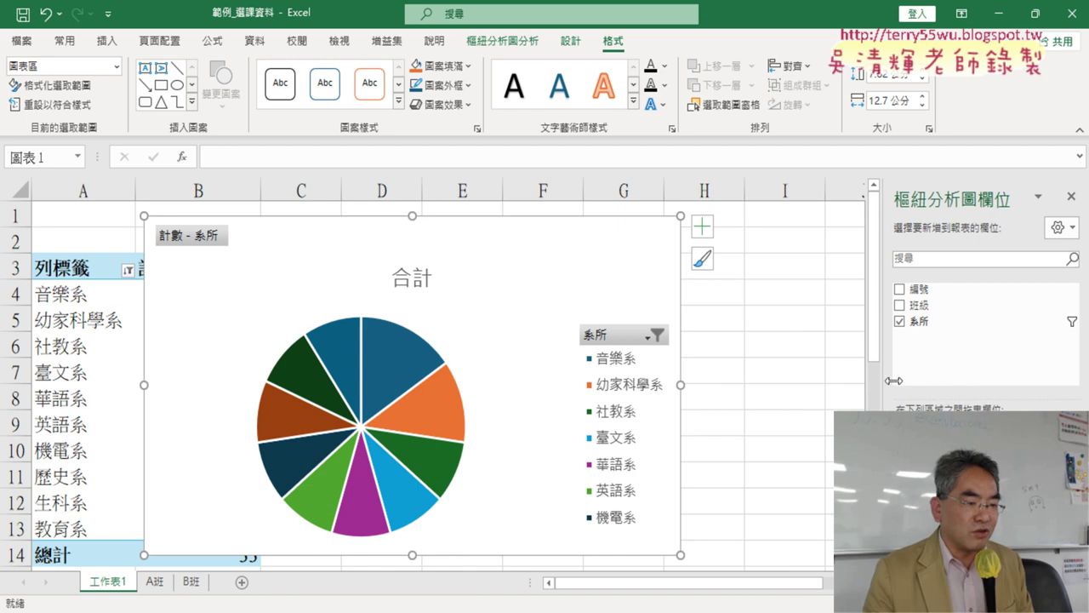
drag(530, 246, 648, 246)
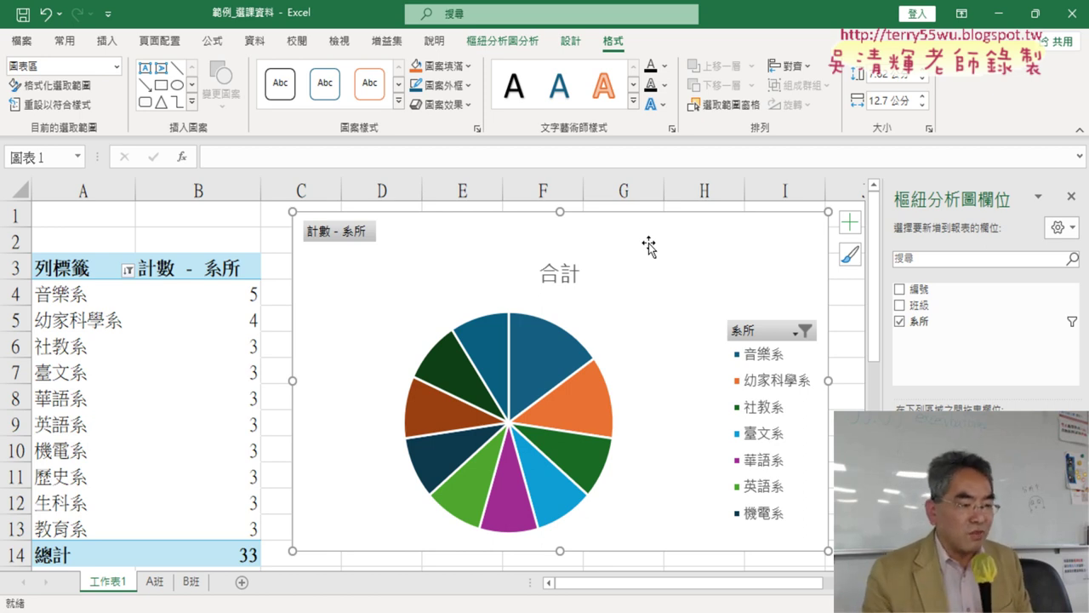
Replace the chart title 合計 with 系所佔比比例圖
click(545, 273)
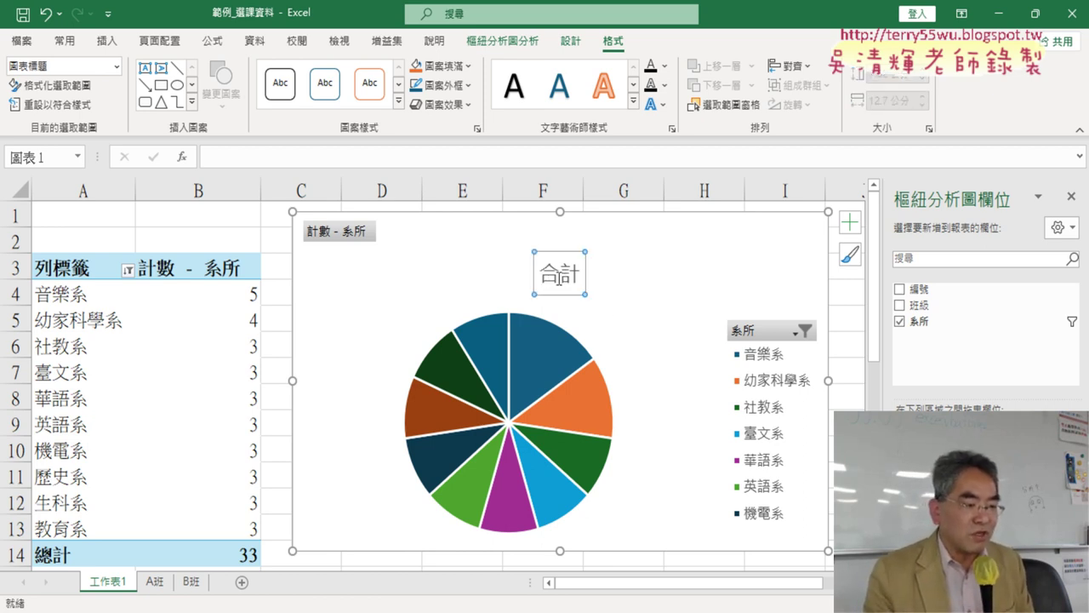
drag(539, 274, 586, 274)
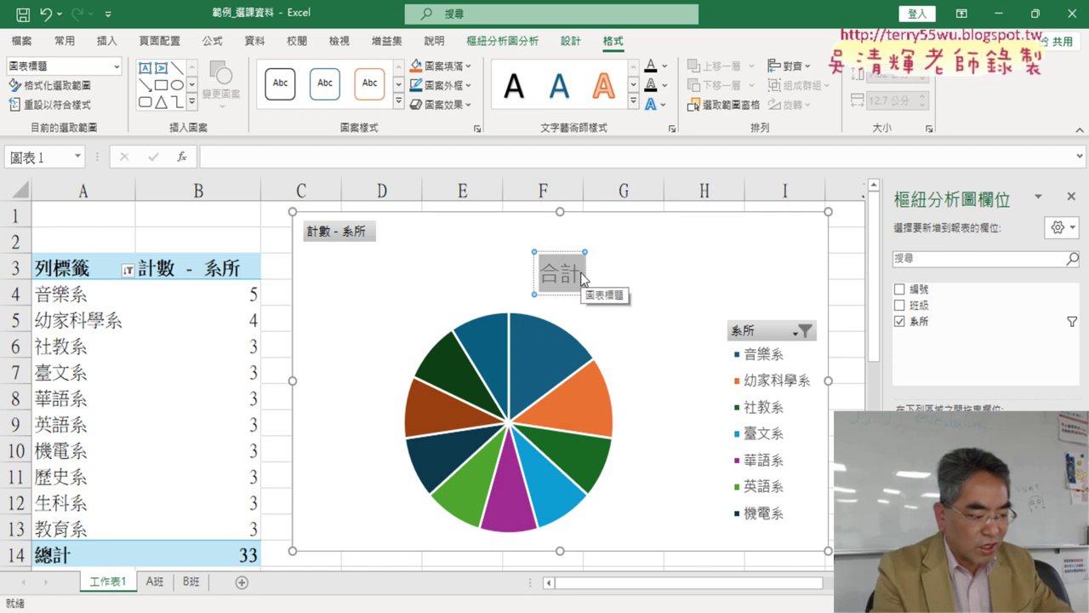
key(BackSpace)
text(系)
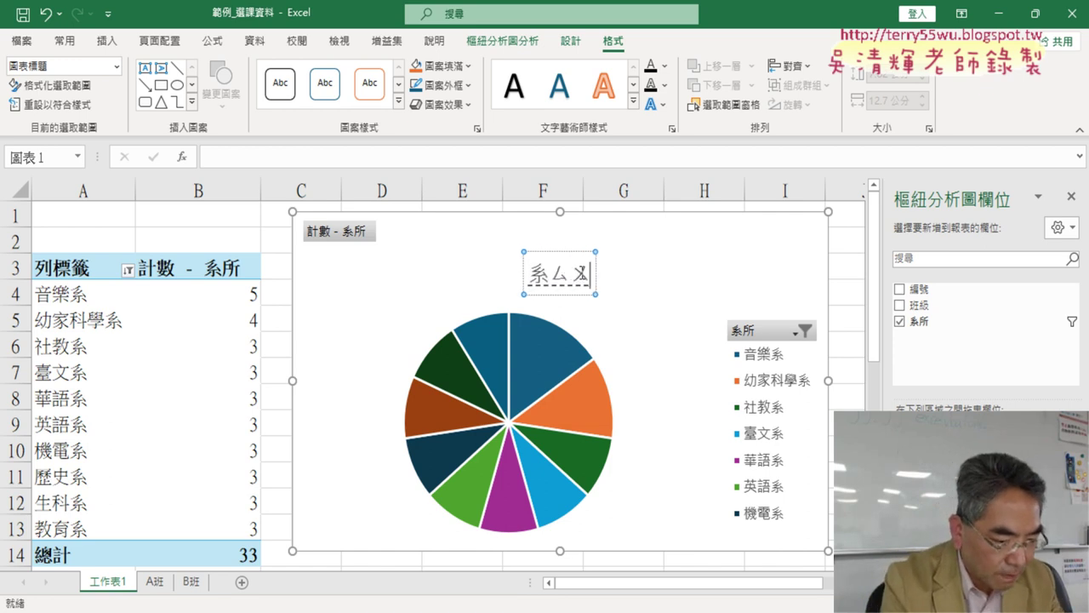
text(所占比)
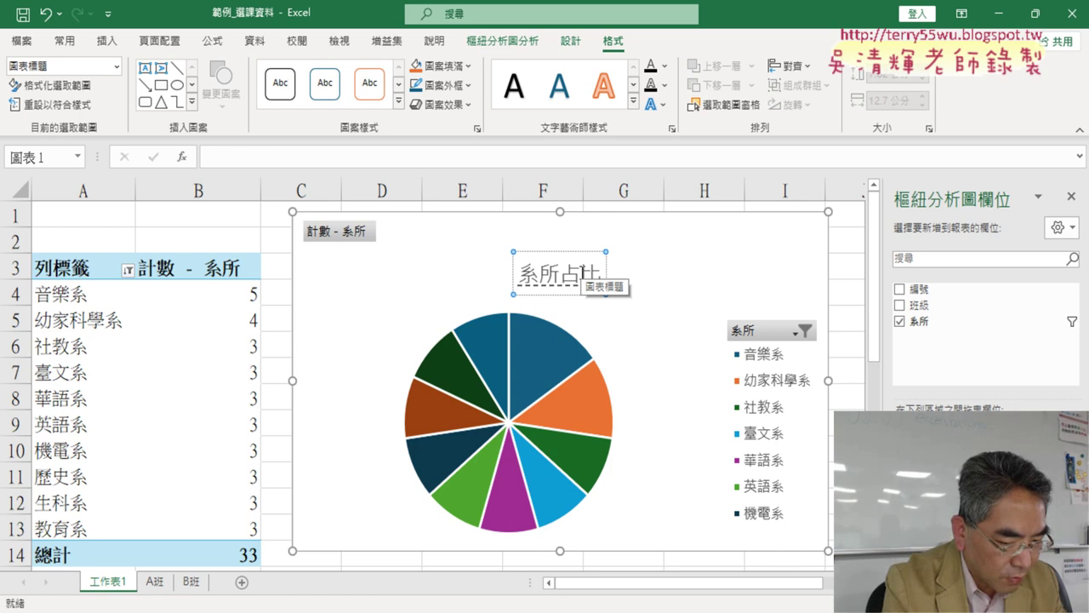
text(比例圖)
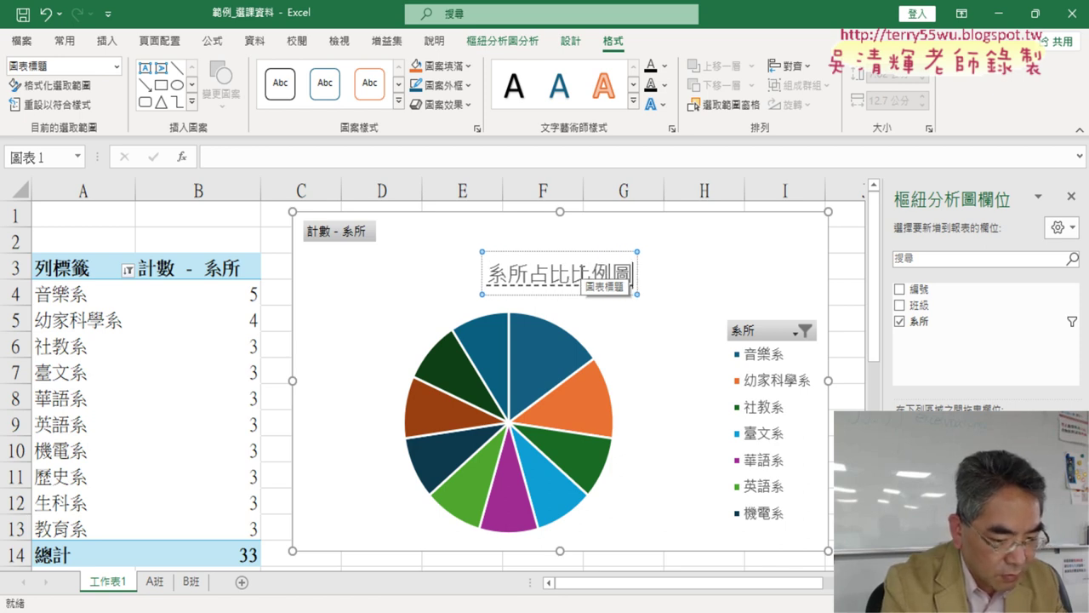
key(Down)
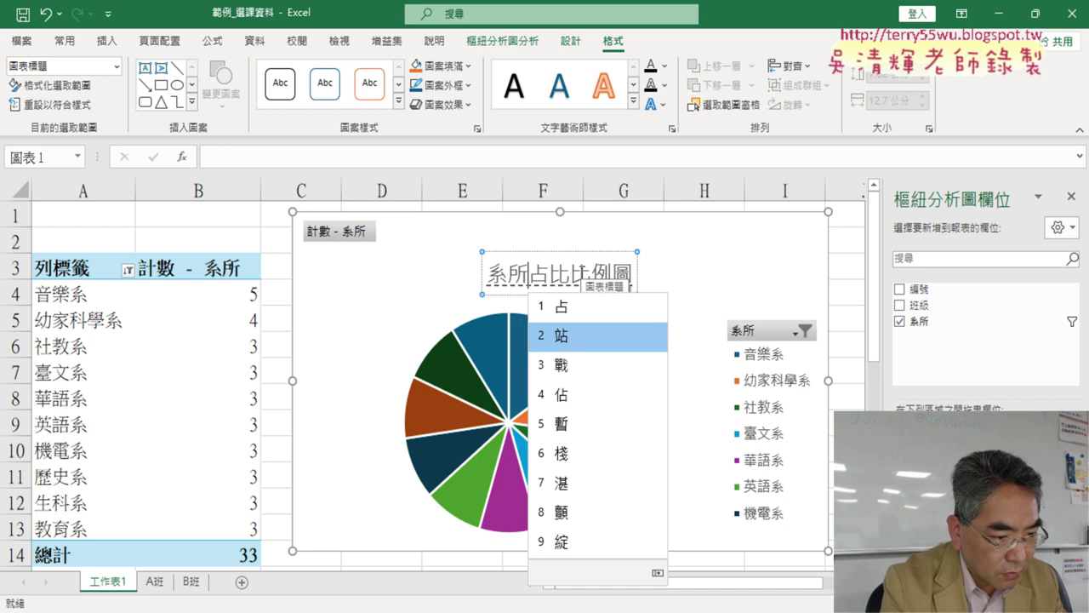
key(Down)
key(Down)
key(Return)
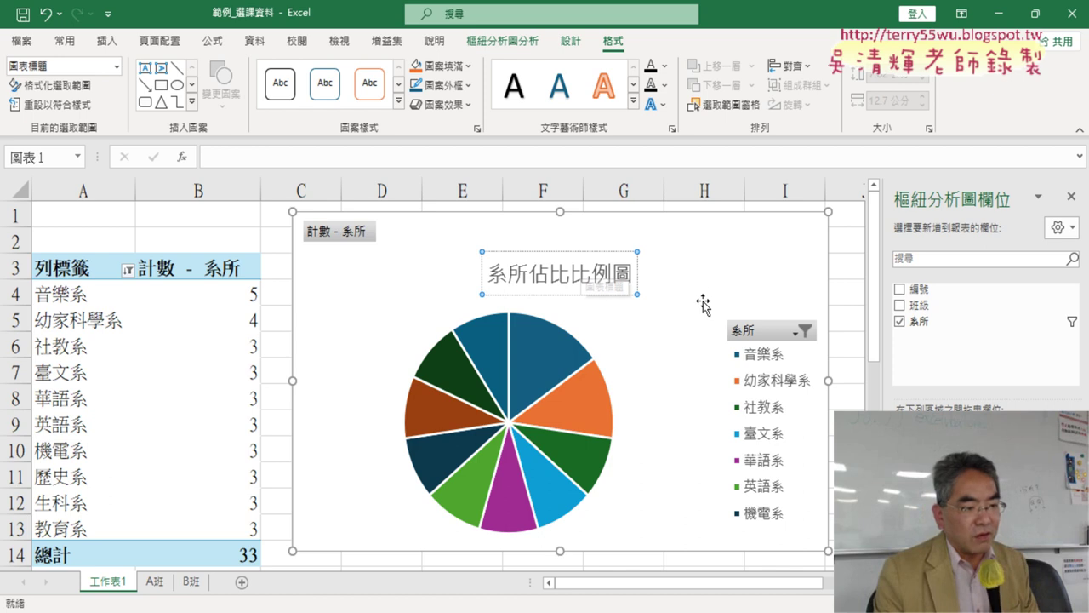
click(579, 252)
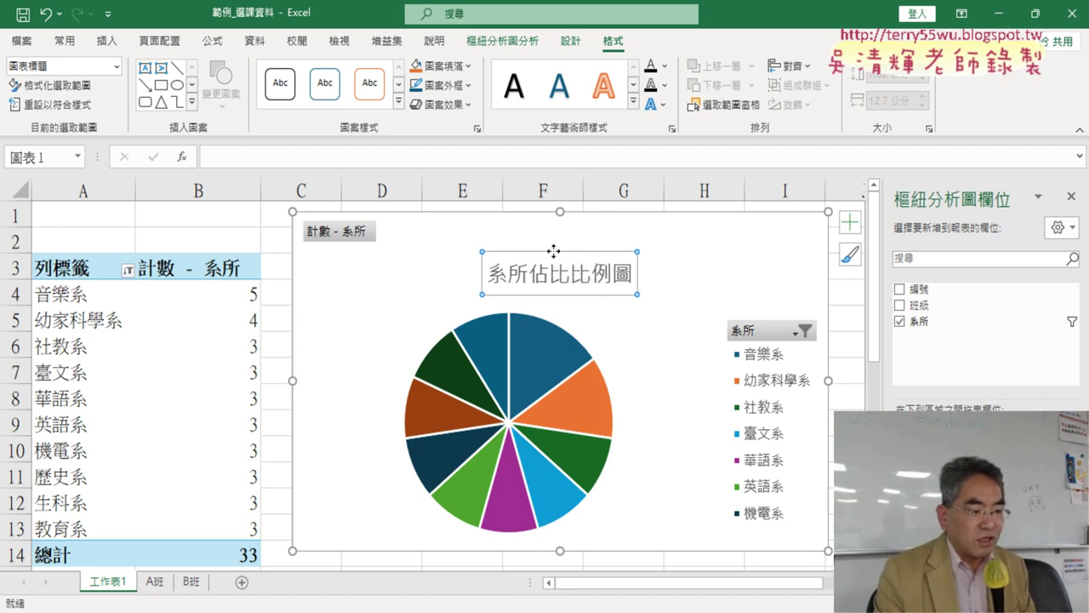
Format the 系所佔比比例圖 chart title as 20 pt, red and bold
click(65, 41)
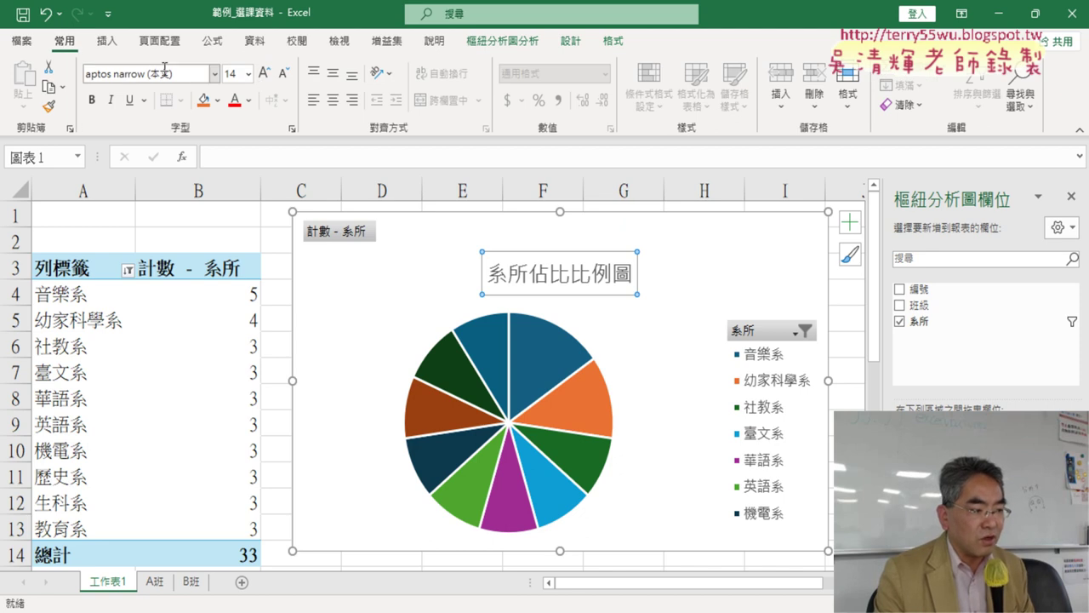
click(248, 74)
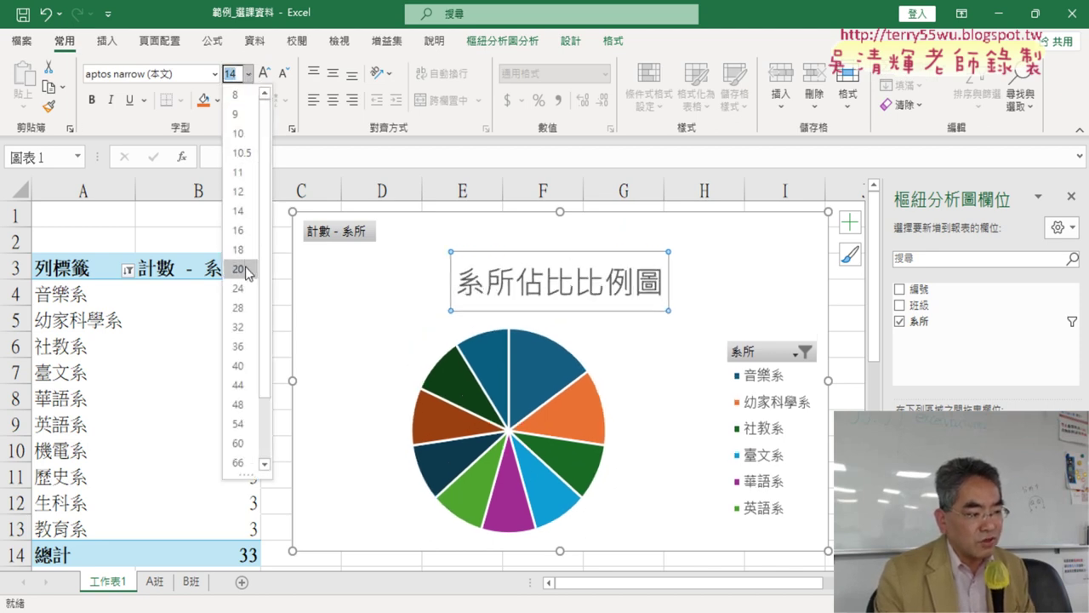
click(244, 268)
click(234, 100)
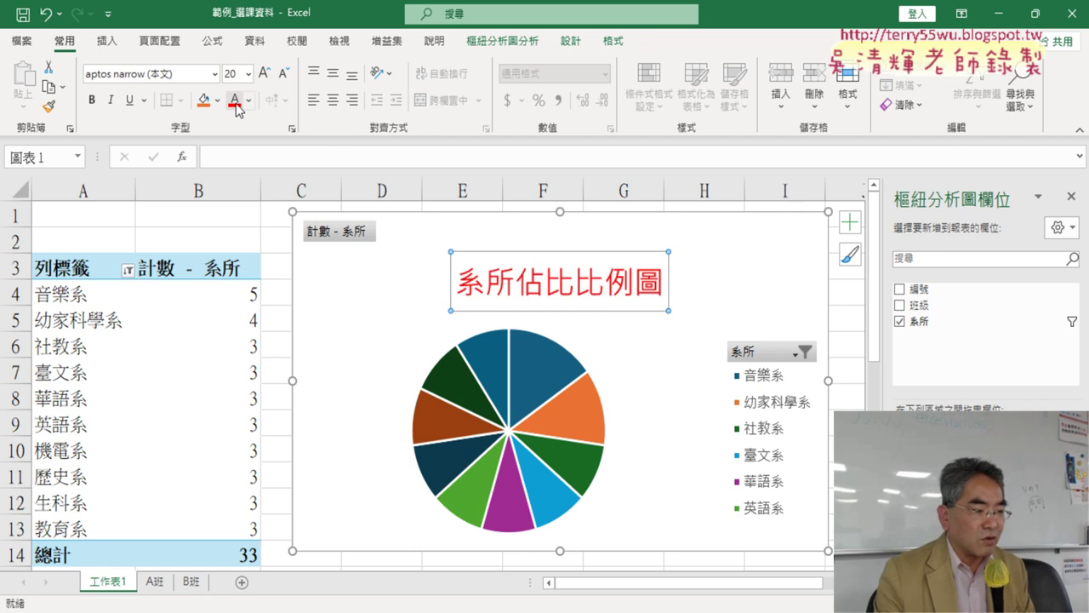
click(94, 101)
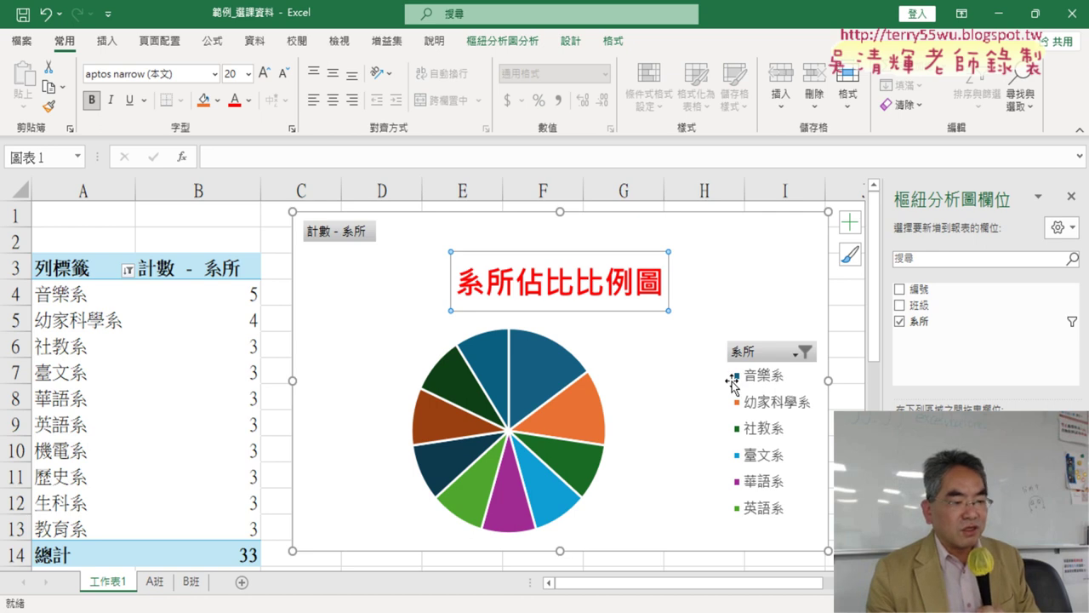
mouse_move(529, 364)
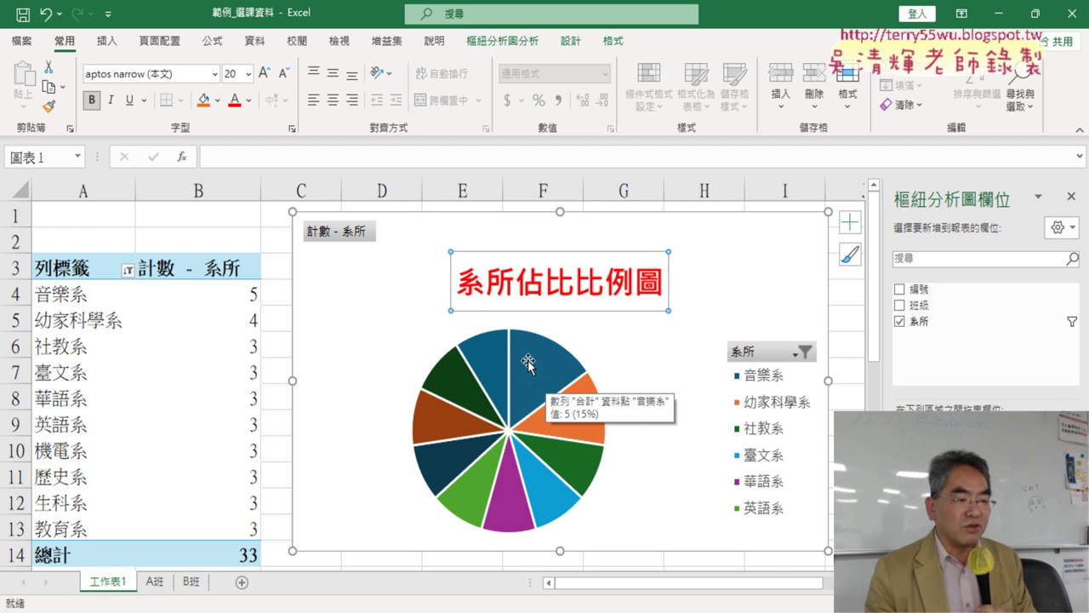
right_click(532, 372)
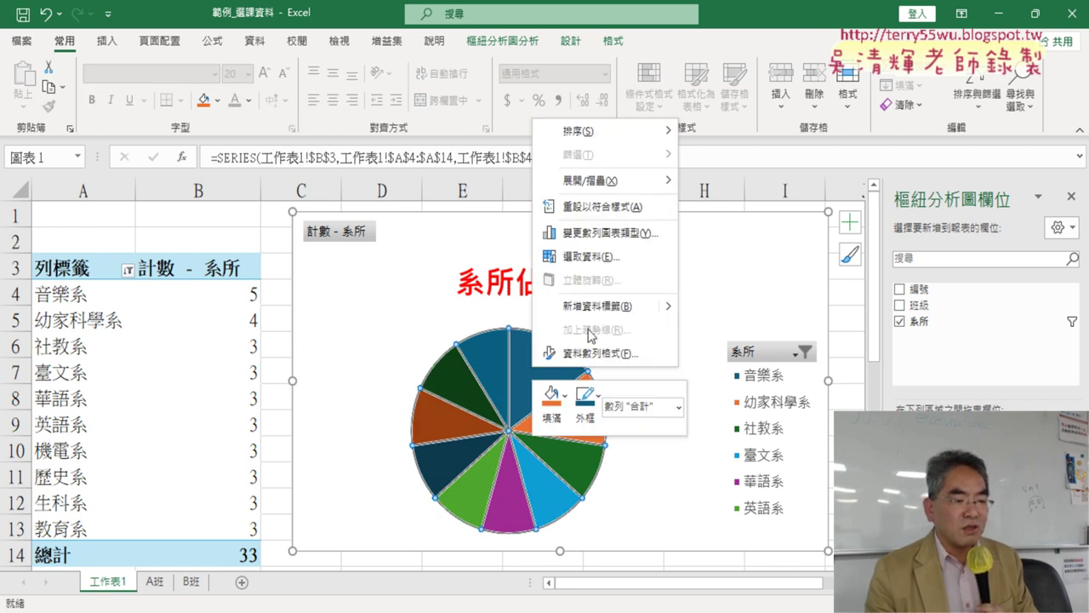
mouse_move(604, 305)
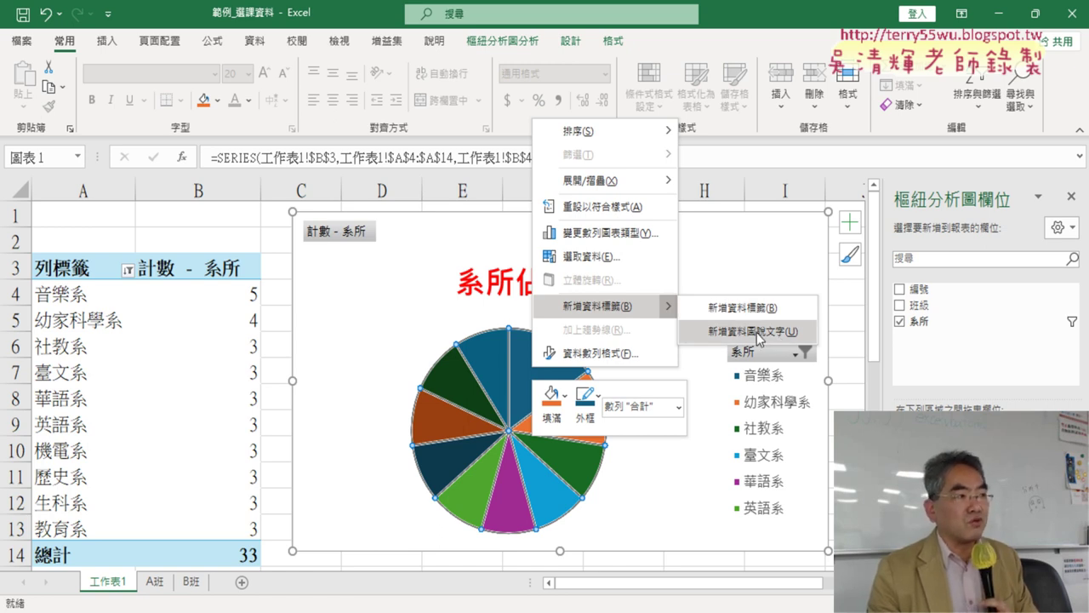
click(758, 333)
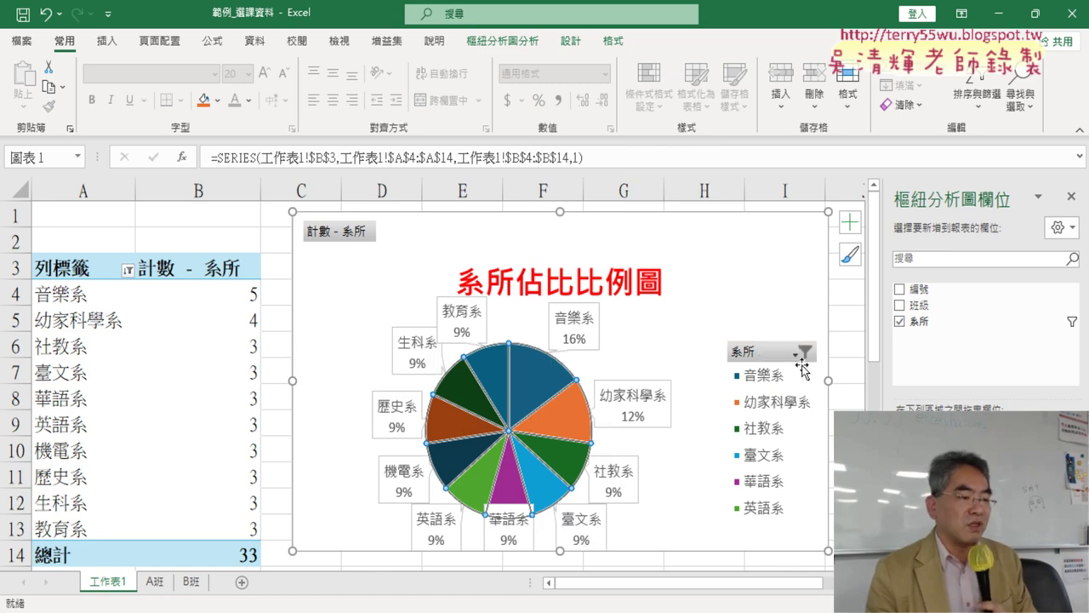
key(ctrl+z)
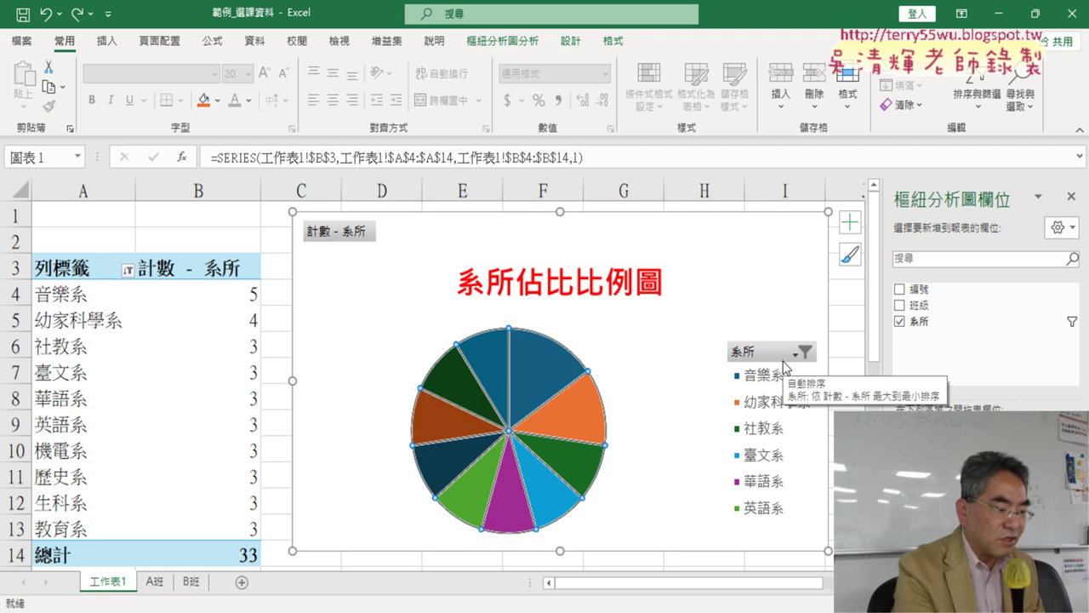
right_click(540, 381)
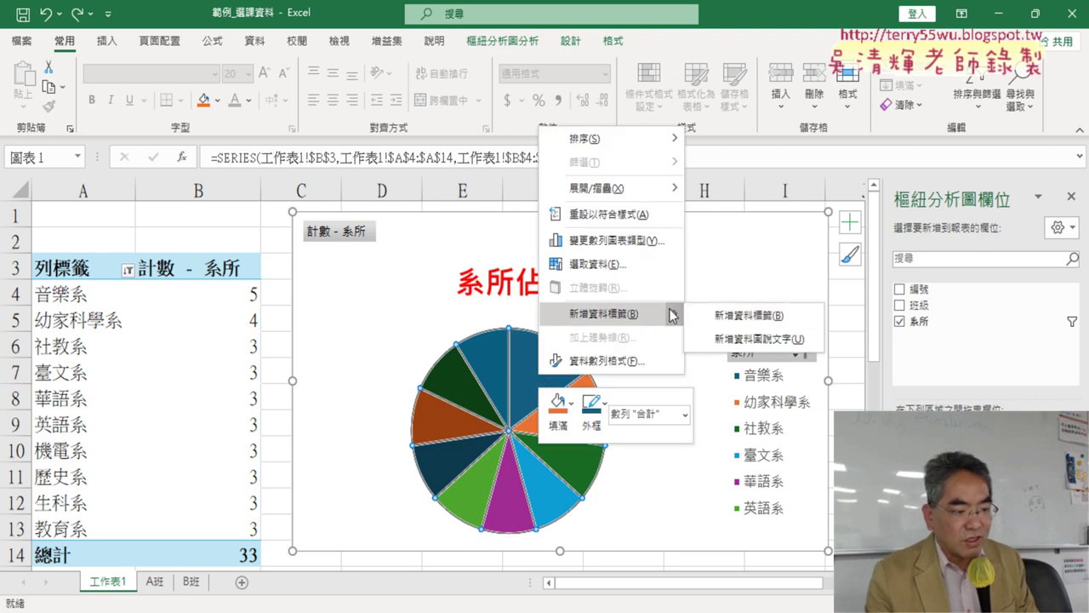
click(727, 313)
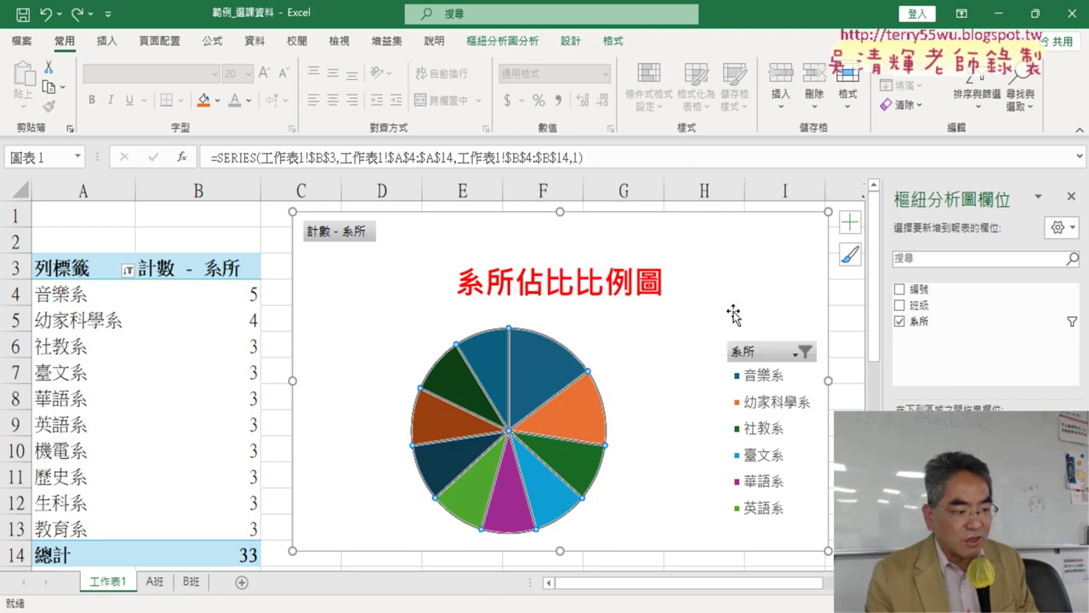
click(541, 373)
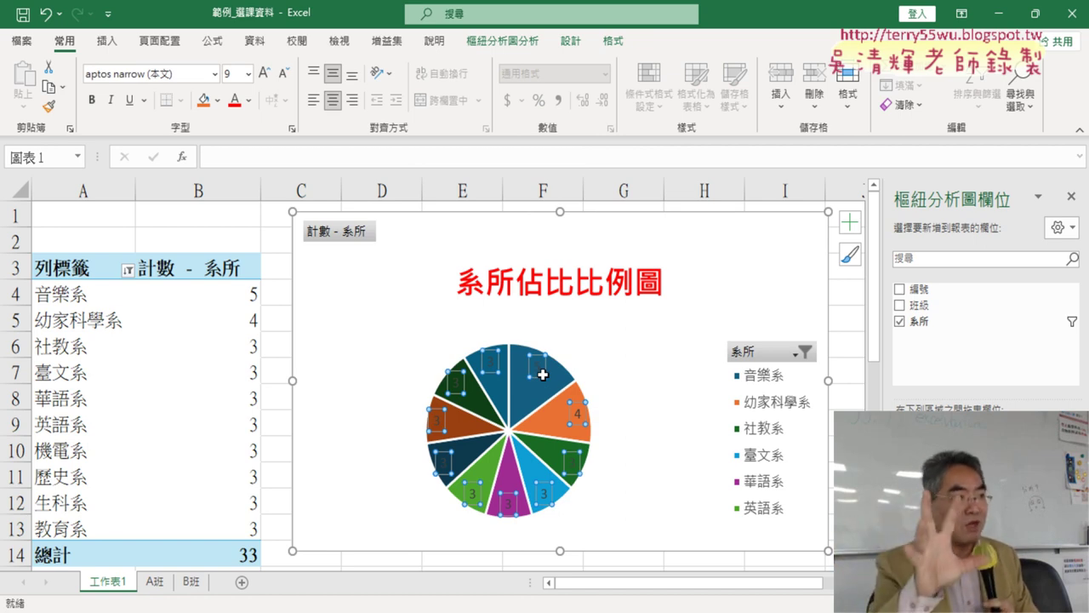
key(Delete)
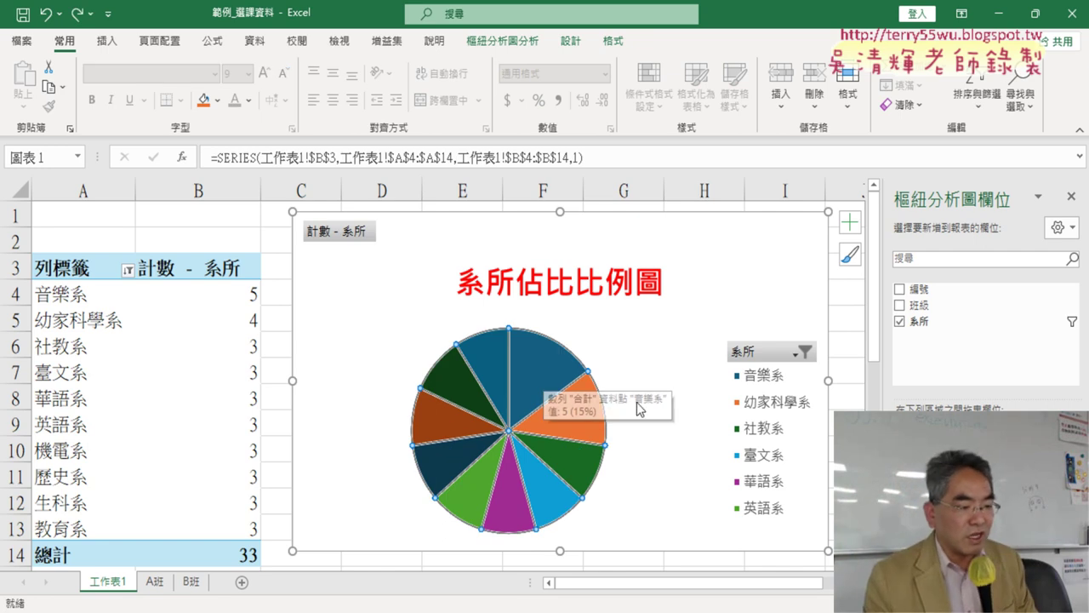
Add data callouts to every pie slice showing department name and percentage, e.g. 音樂系 16%
right_click(522, 372)
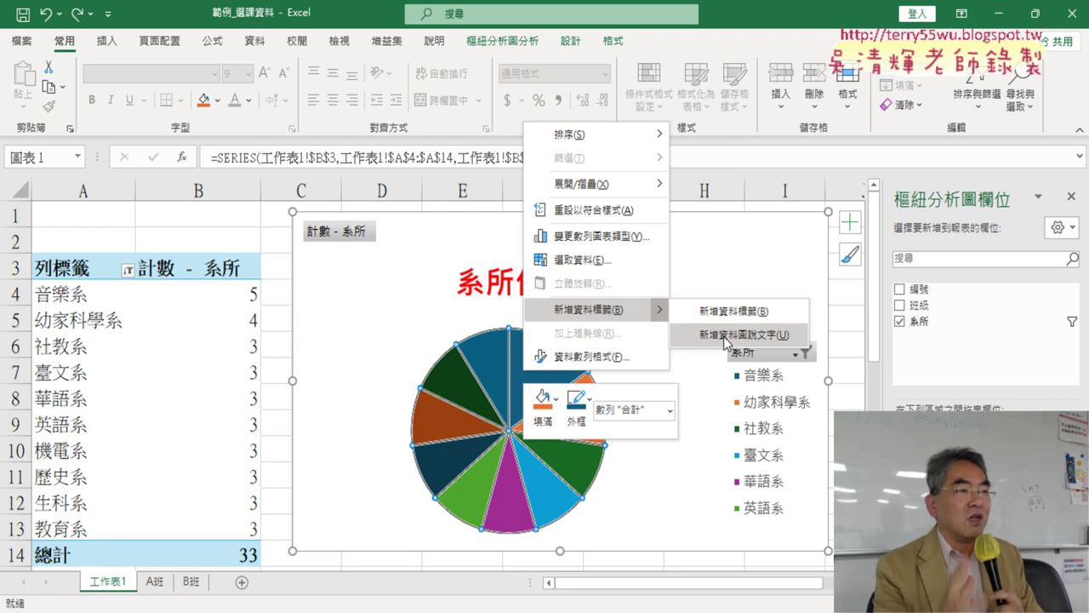
click(725, 338)
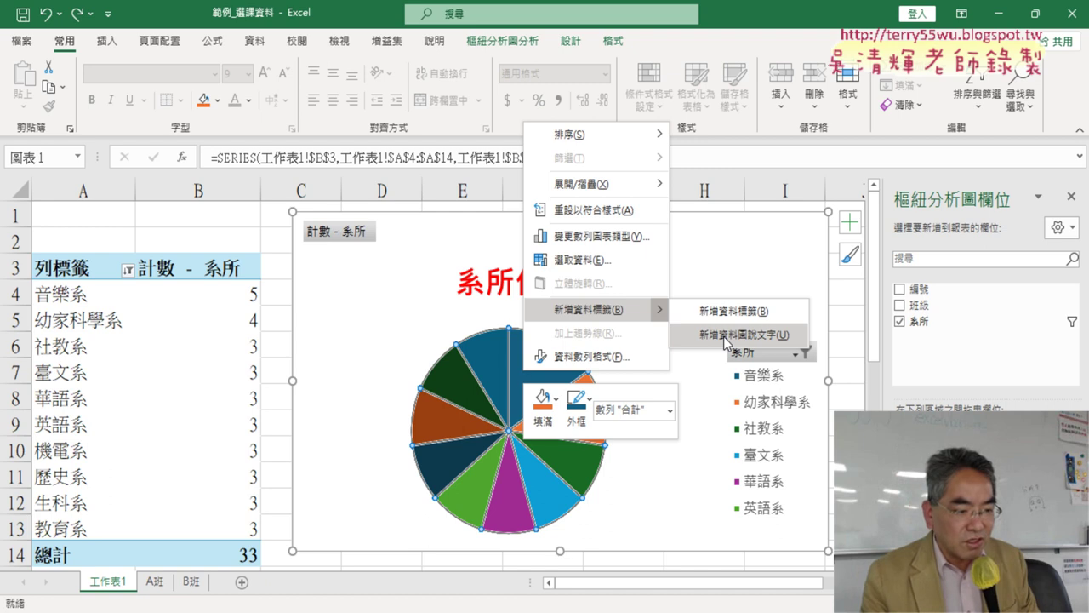
click(756, 340)
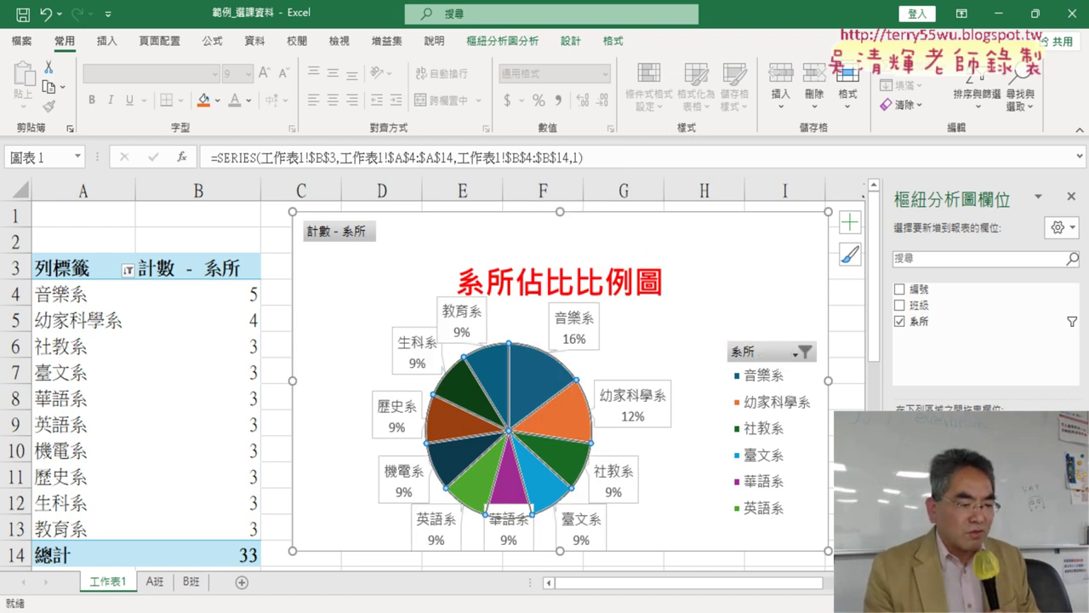
Drag the chart's bottom edge down to make the pie larger
scroll(587, 552, down, 1)
drag(562, 473, 561, 525)
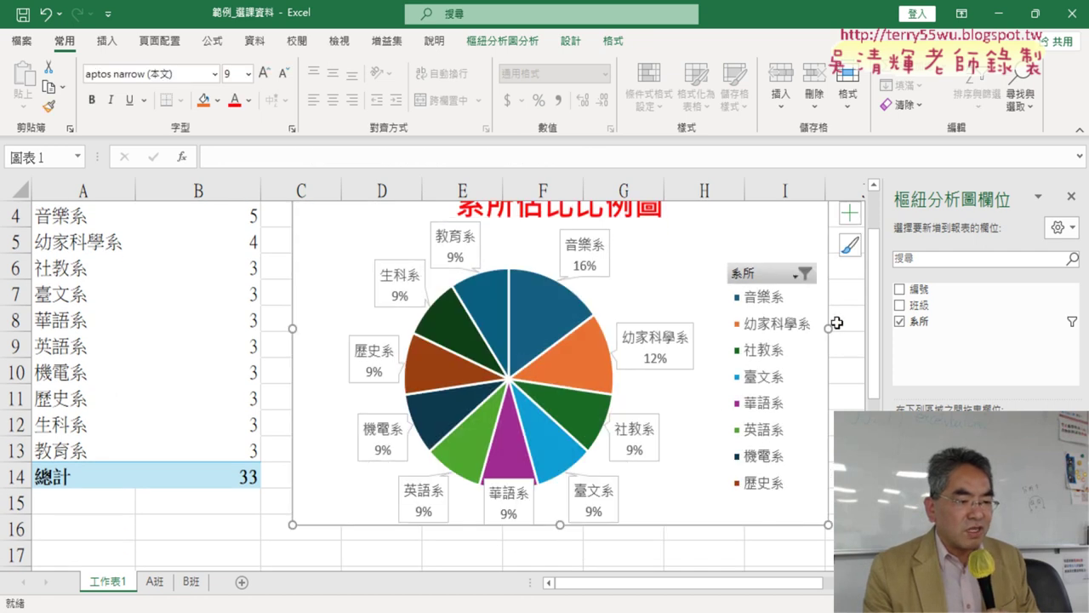
scroll(837, 323, up, 1)
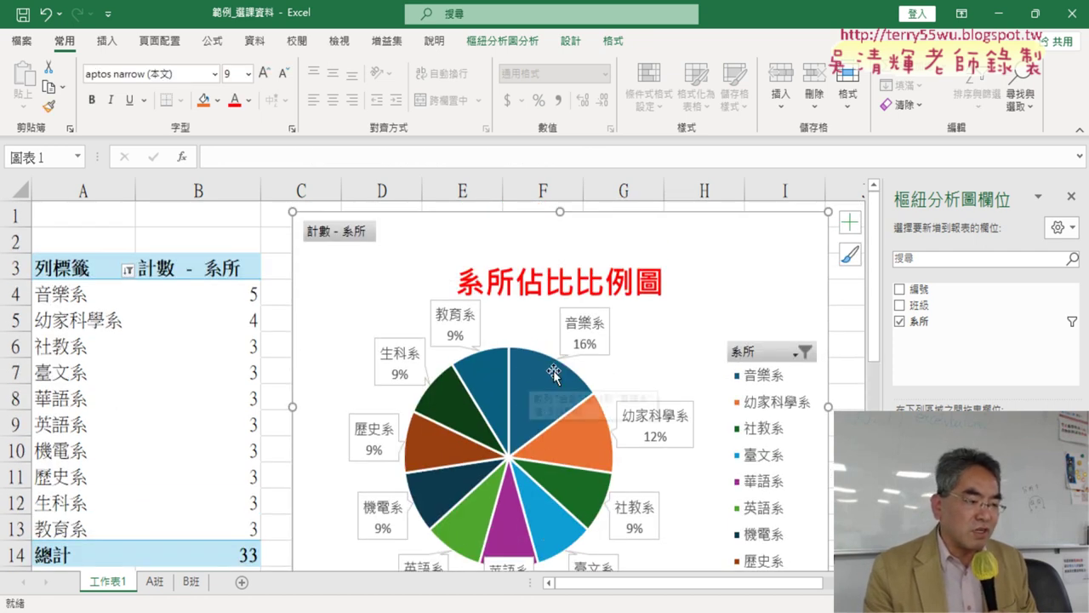
Pull the 音樂系 slice out of the pie, then push it back in
click(577, 396)
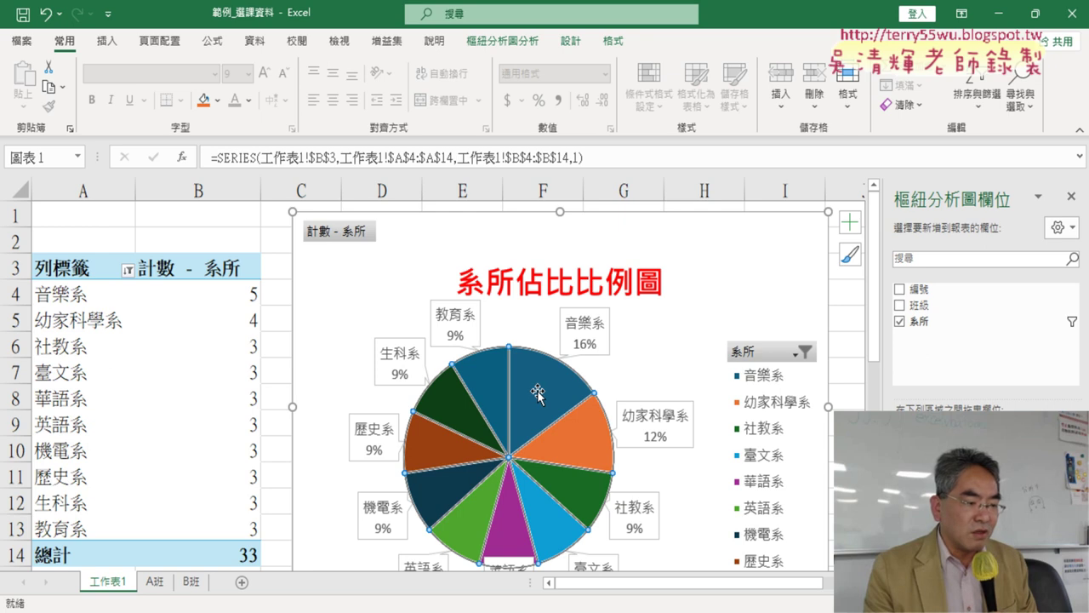
mouse_move(542, 379)
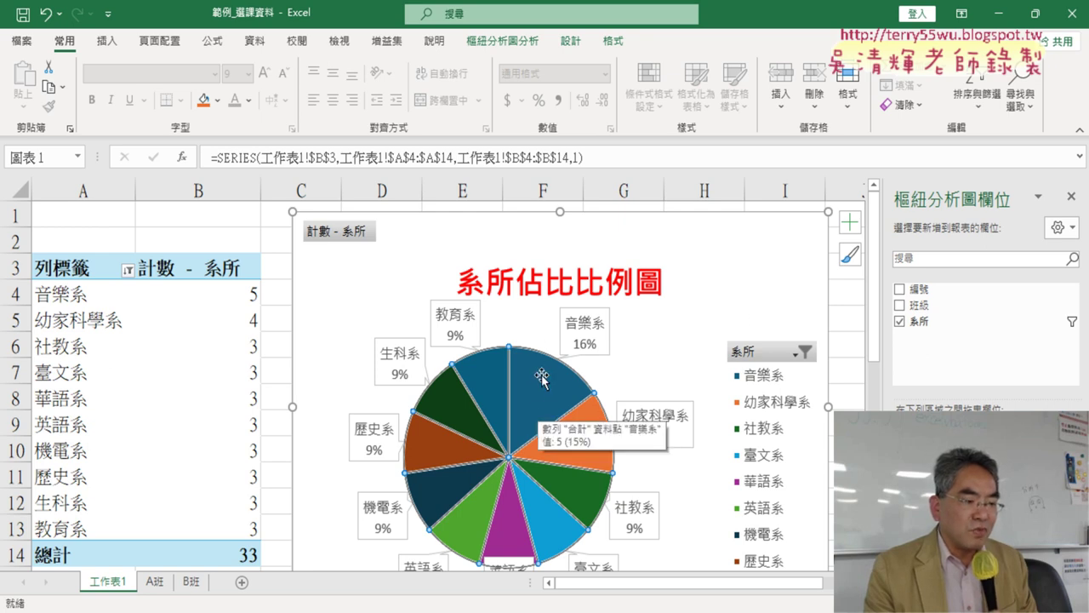
click(535, 387)
drag(535, 388, 541, 380)
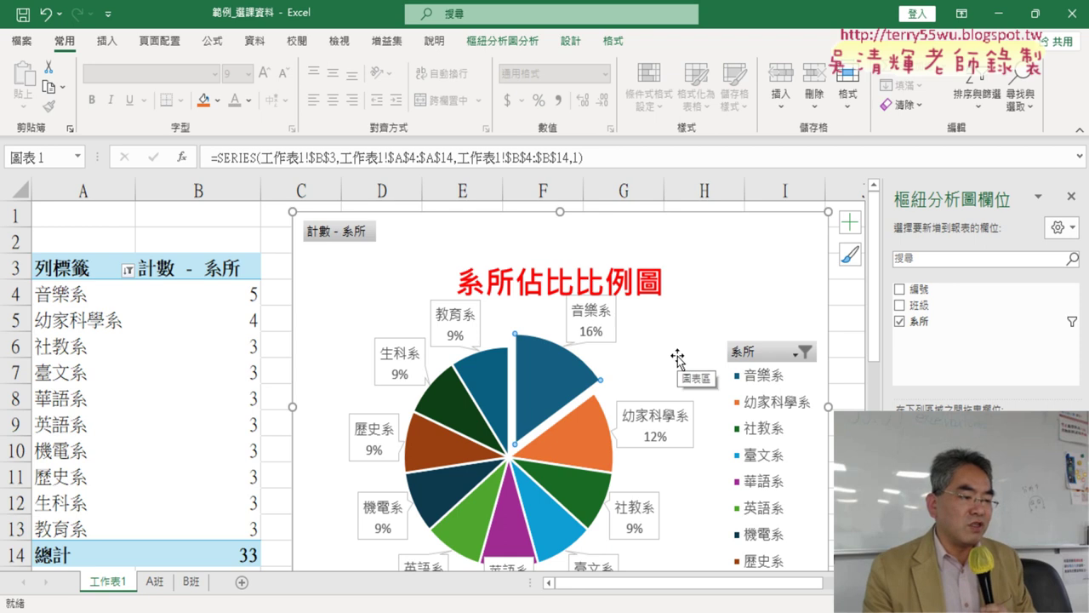
click(807, 267)
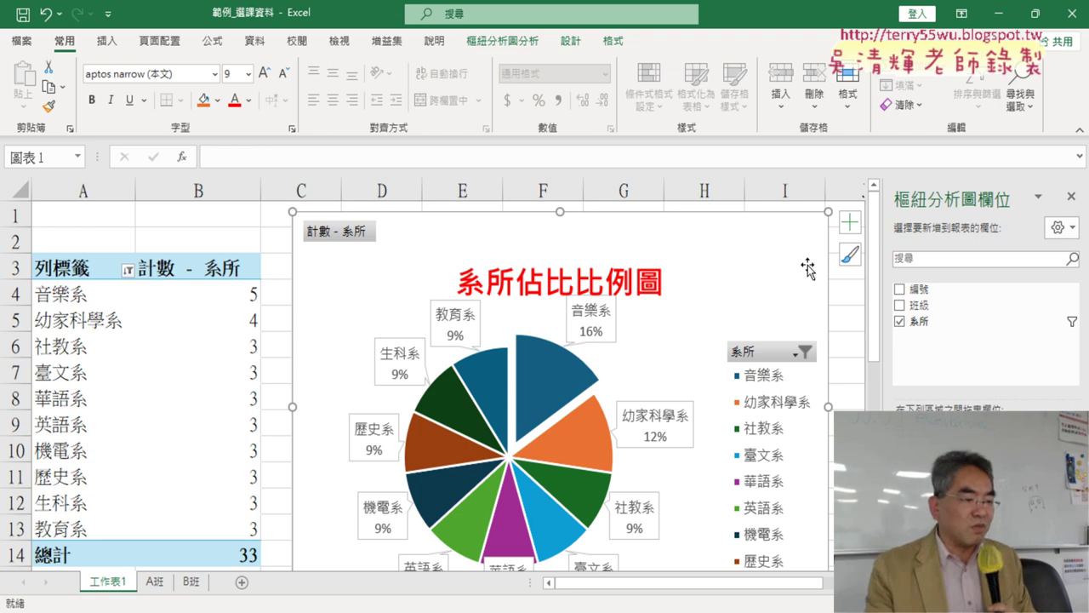
click(528, 379)
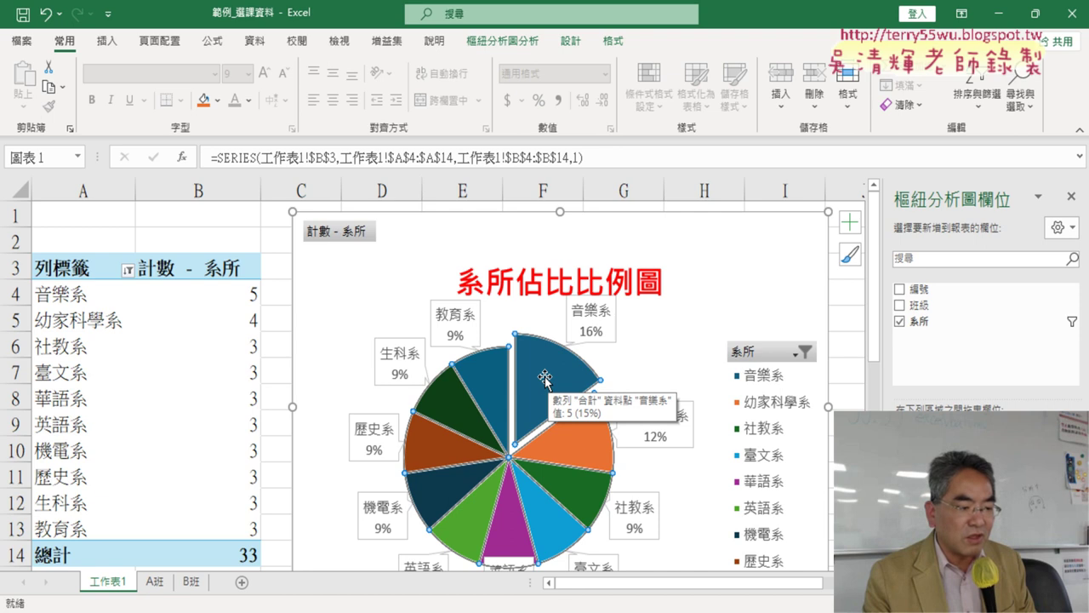
click(531, 380)
drag(558, 379, 541, 393)
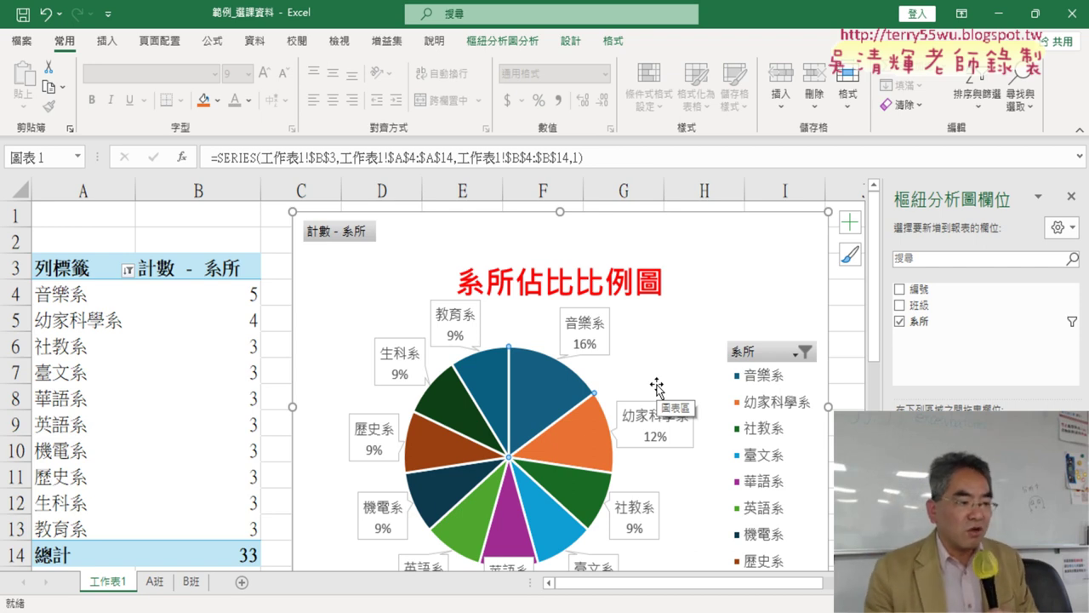
Deselect the chart and browse the A班 class list with the Insert commands showing
click(851, 403)
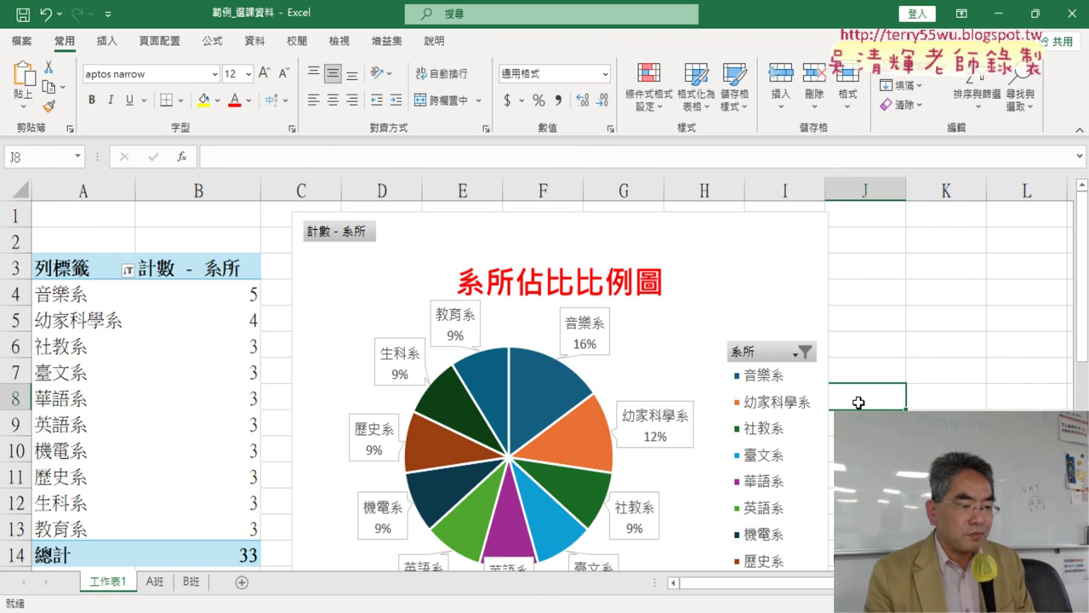
click(155, 582)
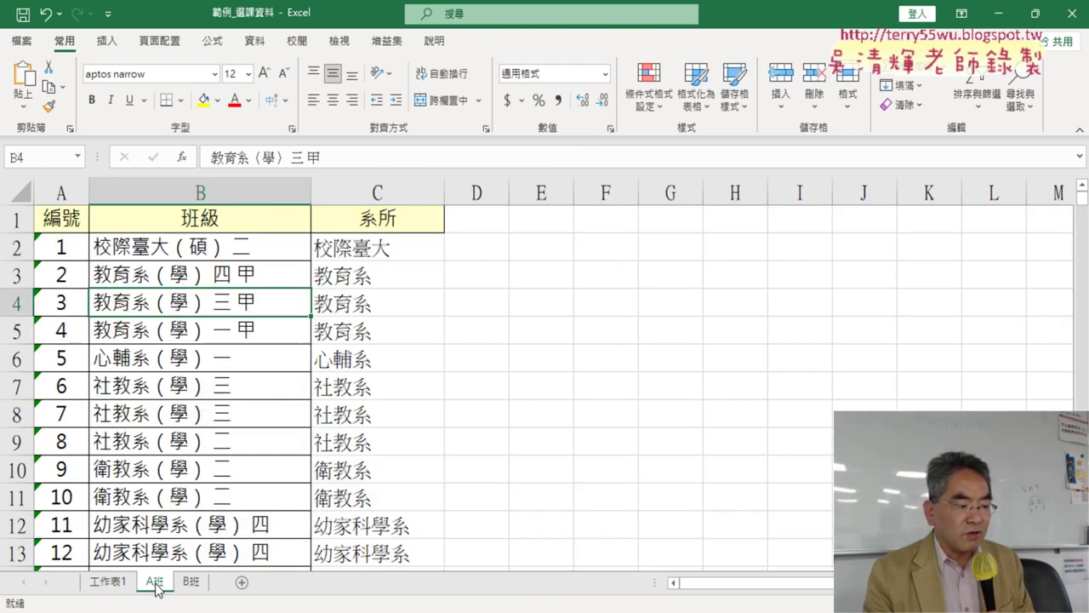
click(372, 185)
click(256, 276)
click(106, 41)
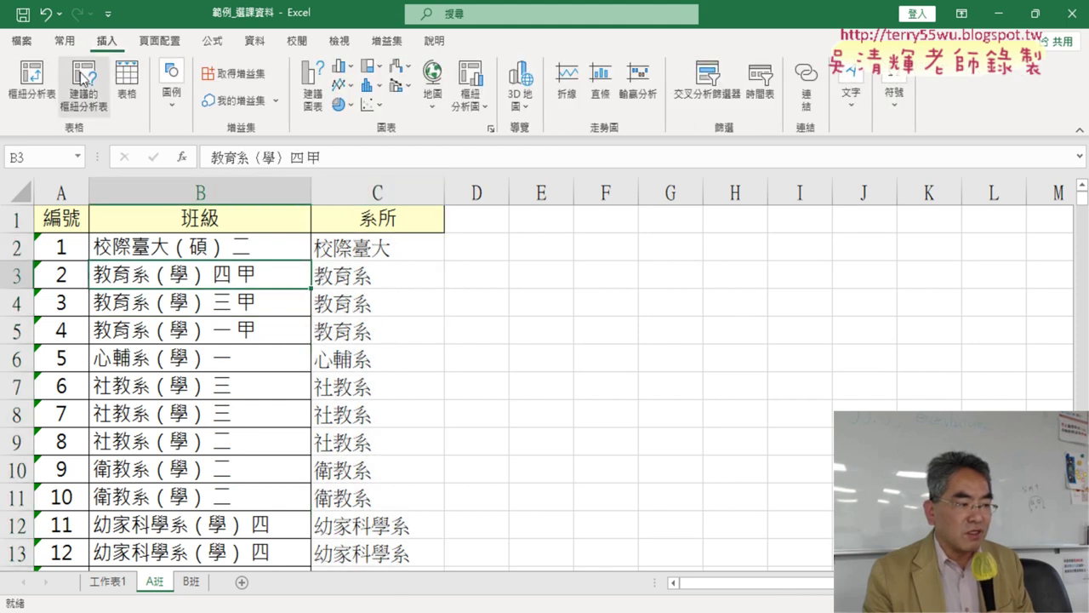
Return to 工作表1 and select the 音樂系 count in the top-10 pivot table
click(111, 582)
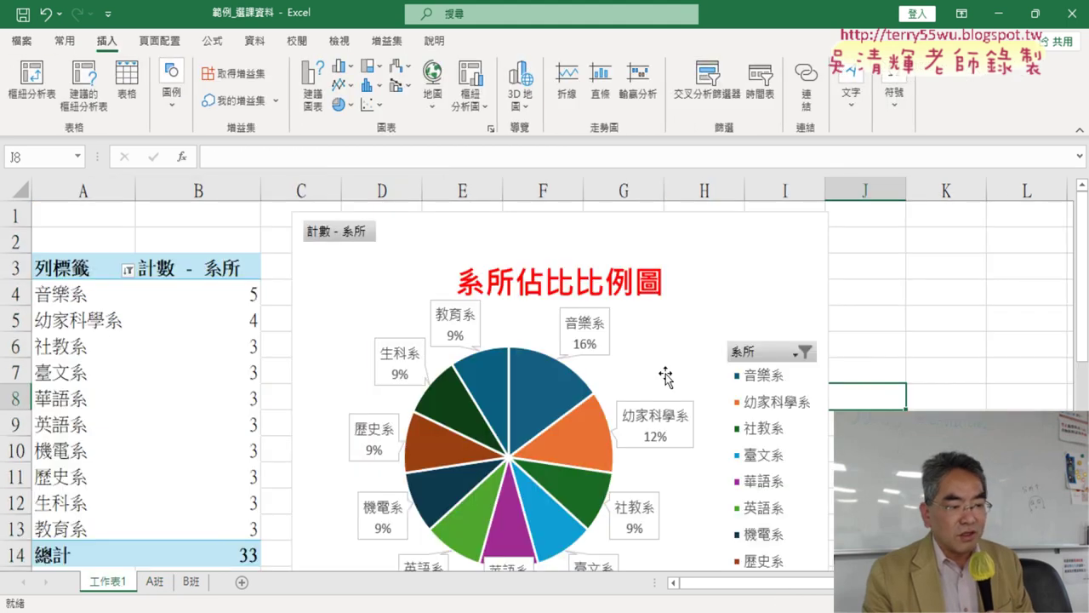
click(149, 321)
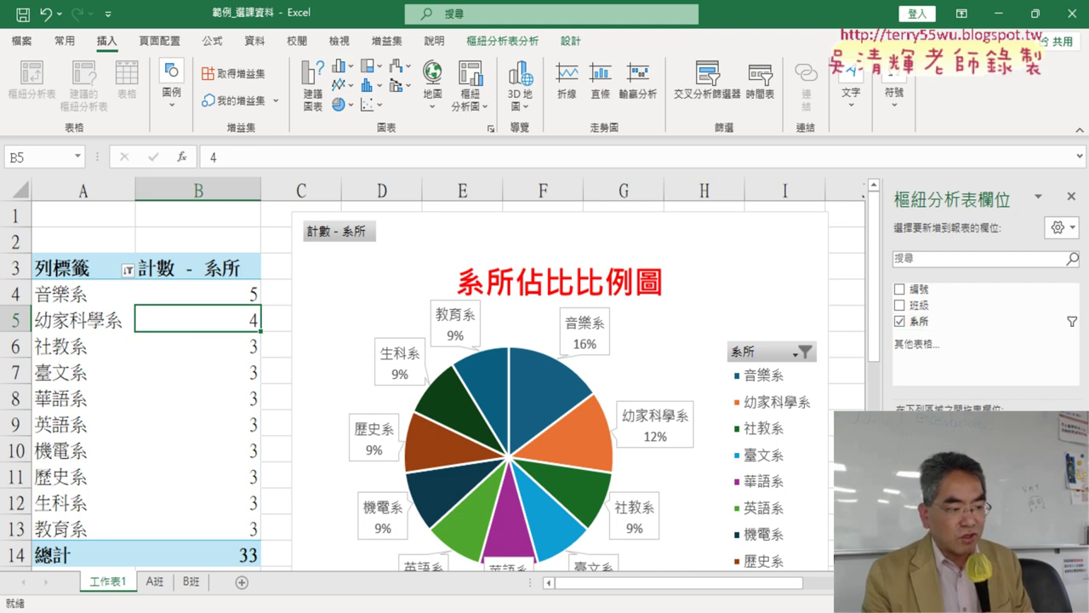
click(209, 294)
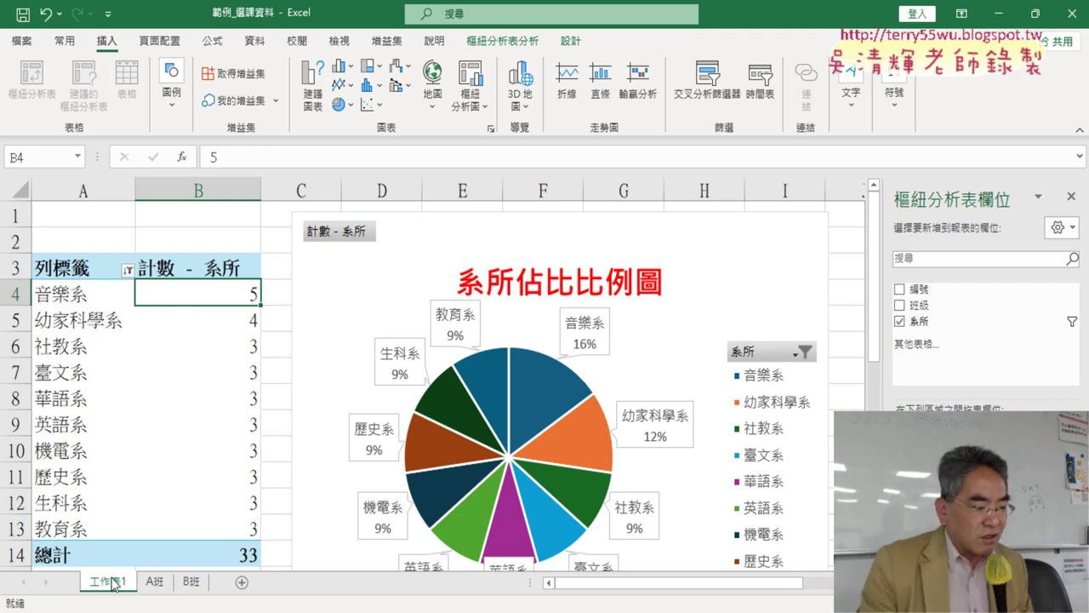
Rename the 工作表1 tab to 系所佔比比例圖 to match the chart title, then go back to A班
click(494, 283)
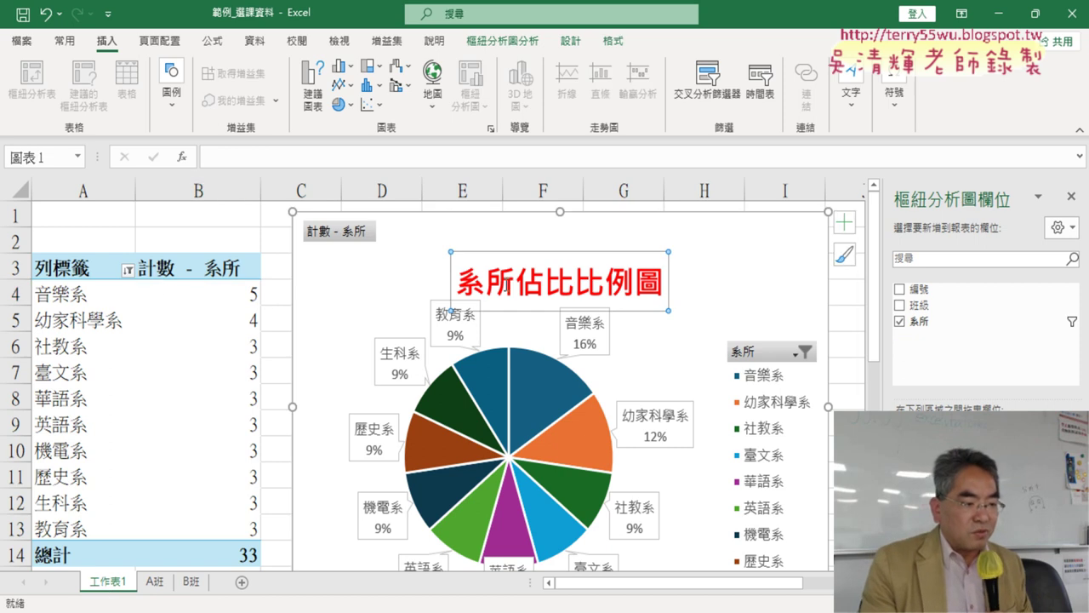
drag(457, 283, 665, 292)
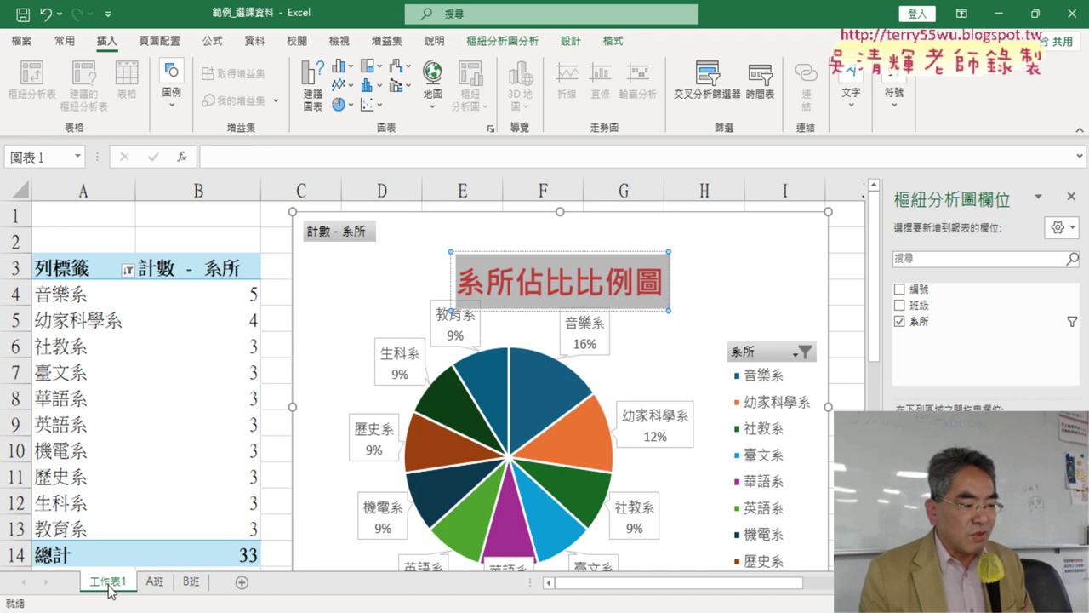
drag(109, 590, 160, 586)
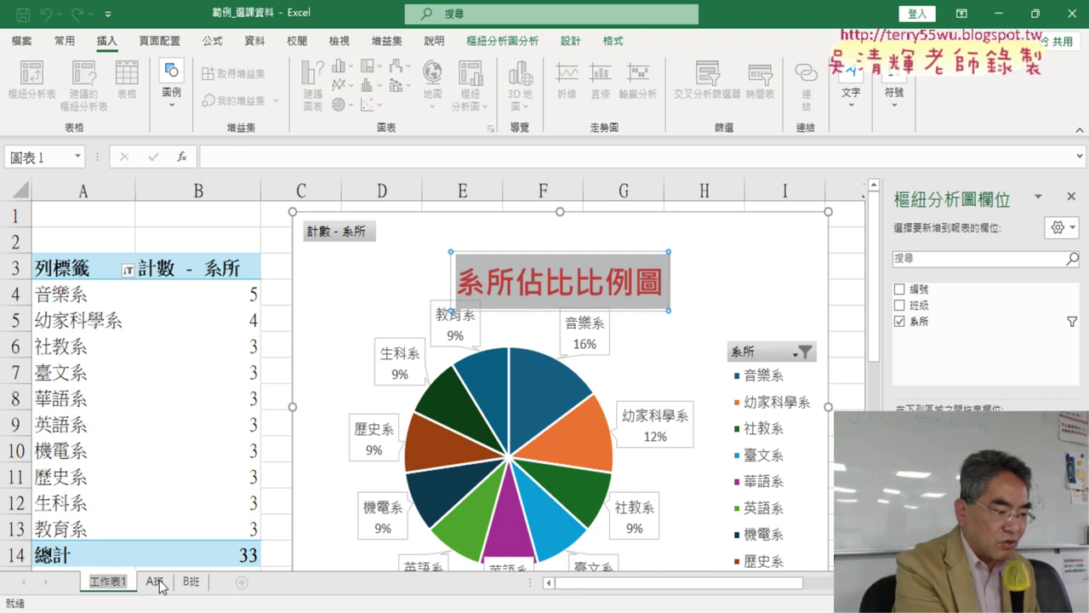
text(系所佔比比例圖)
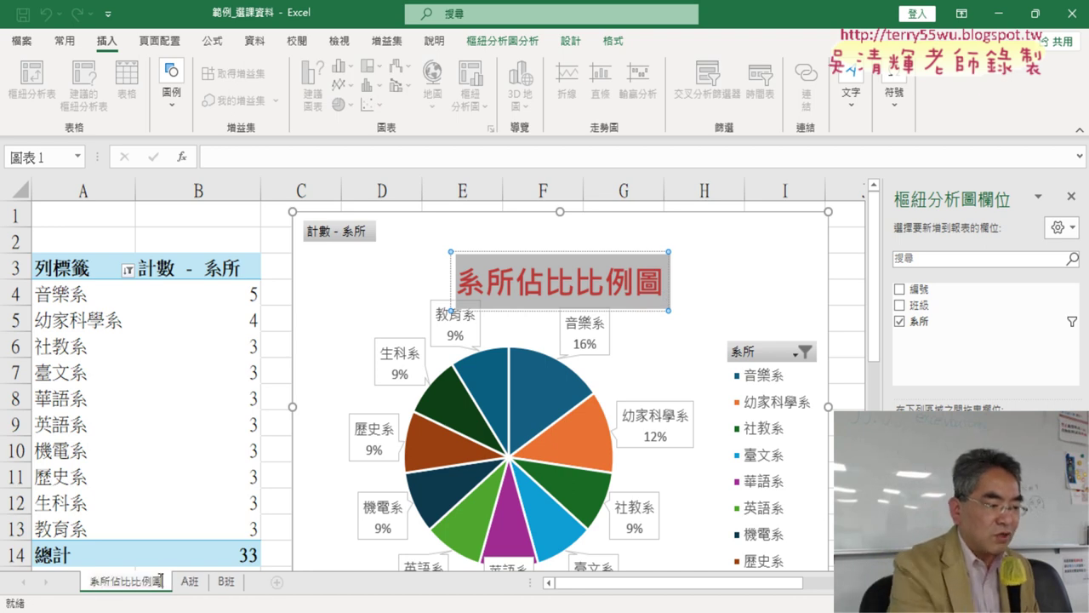
key(Return)
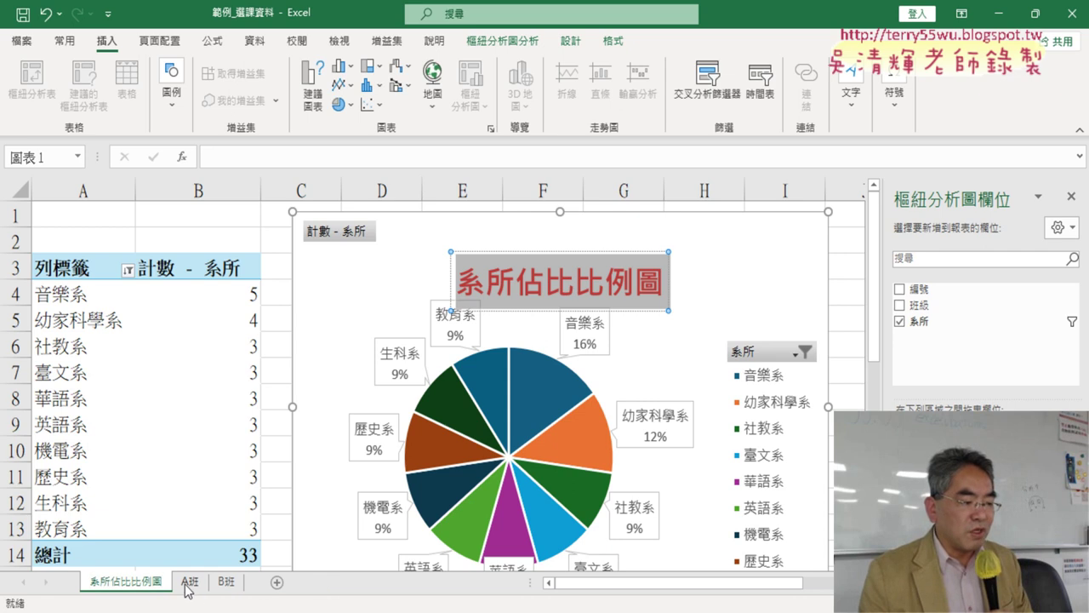
click(188, 586)
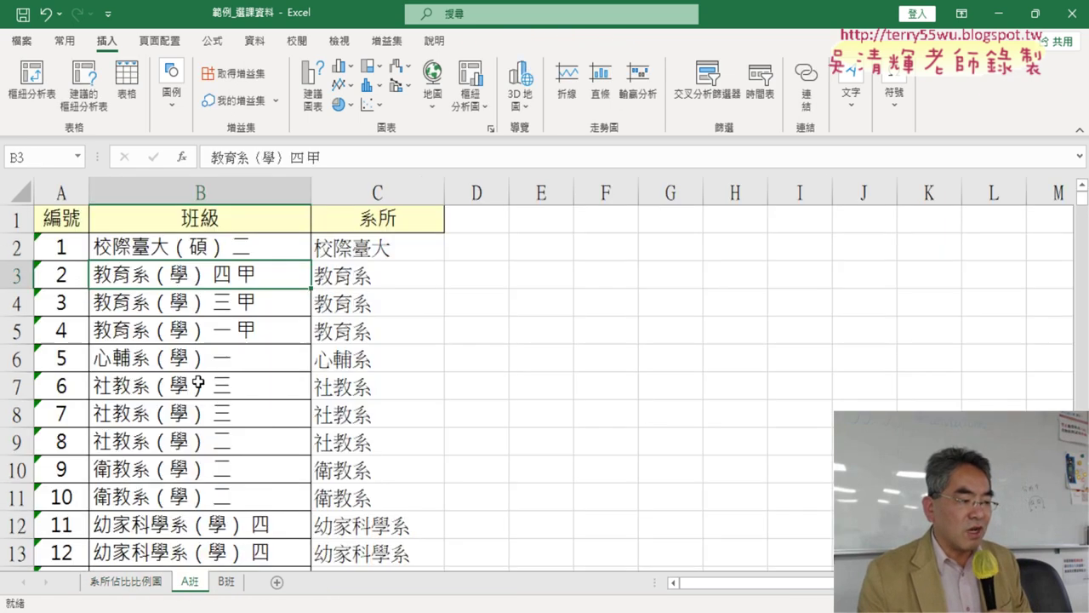
click(126, 584)
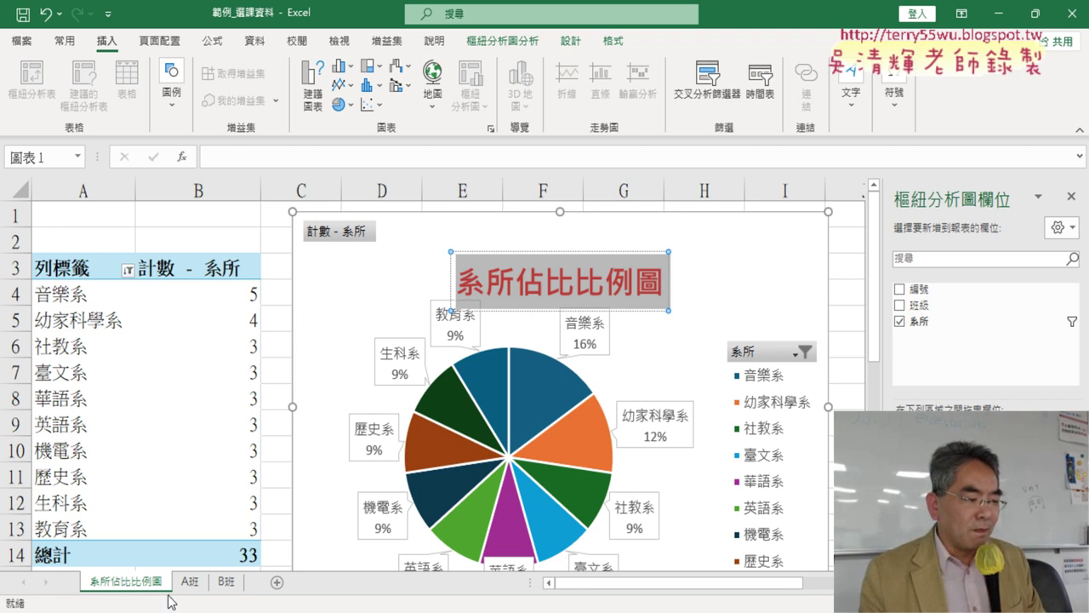
click(192, 582)
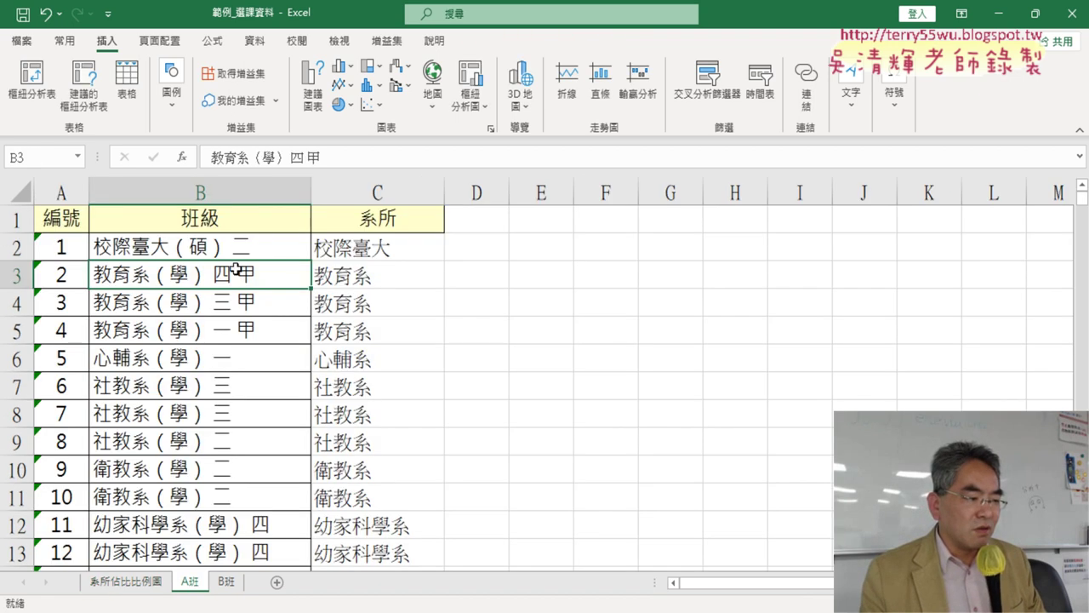
click(204, 190)
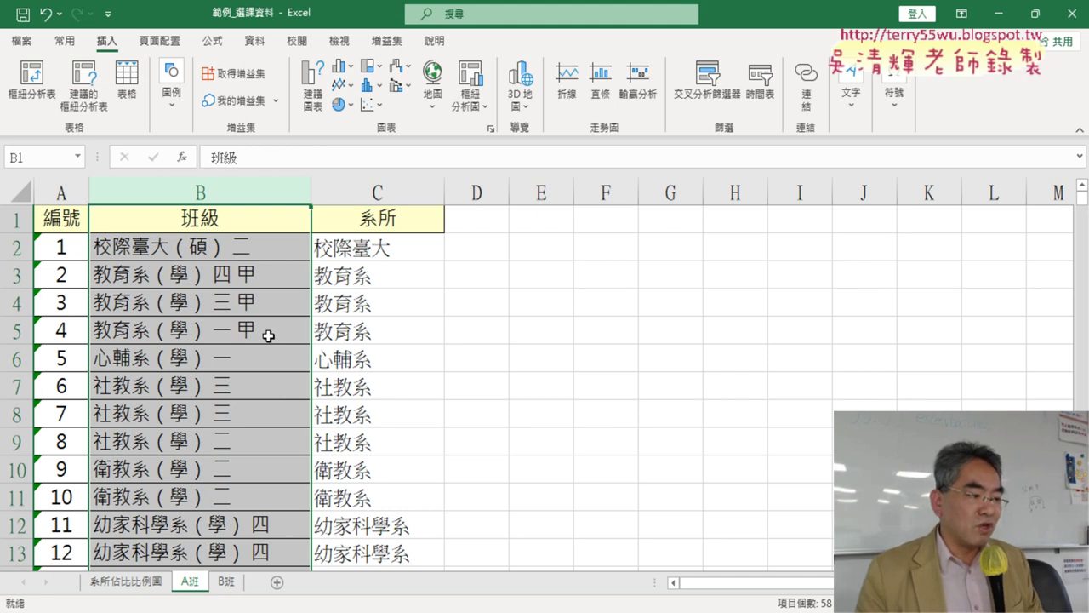
click(390, 186)
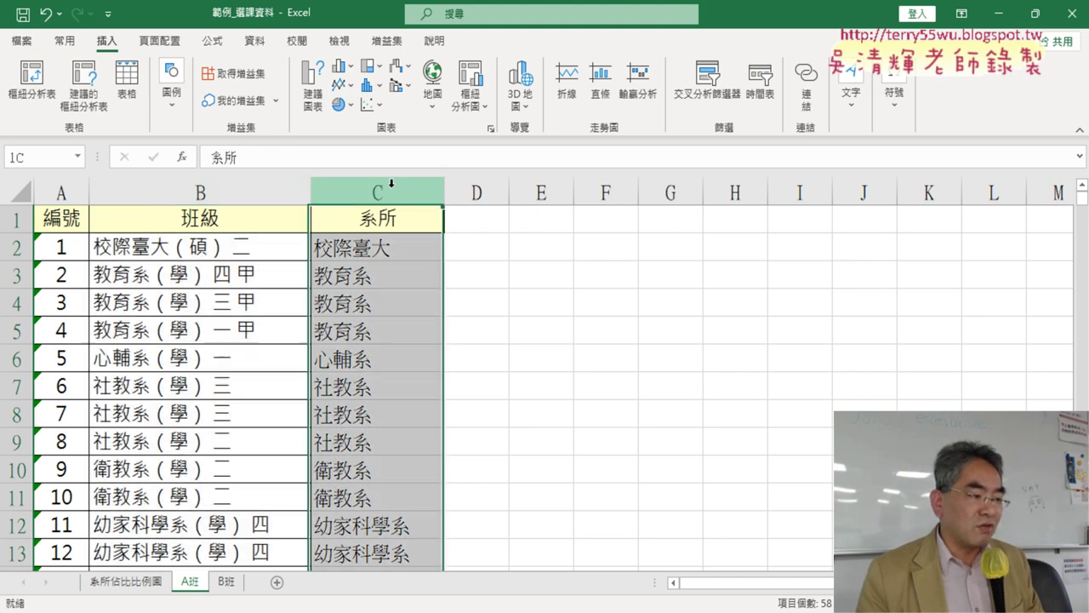
click(492, 225)
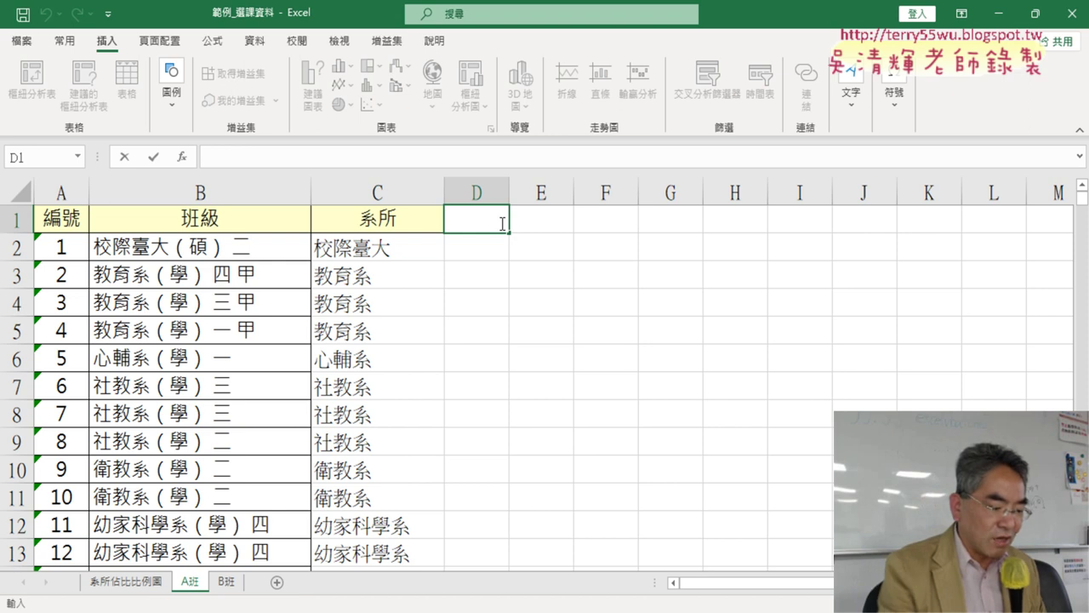
Enter the header 年級 in cell D1
text(ㄋㄧㄢ)
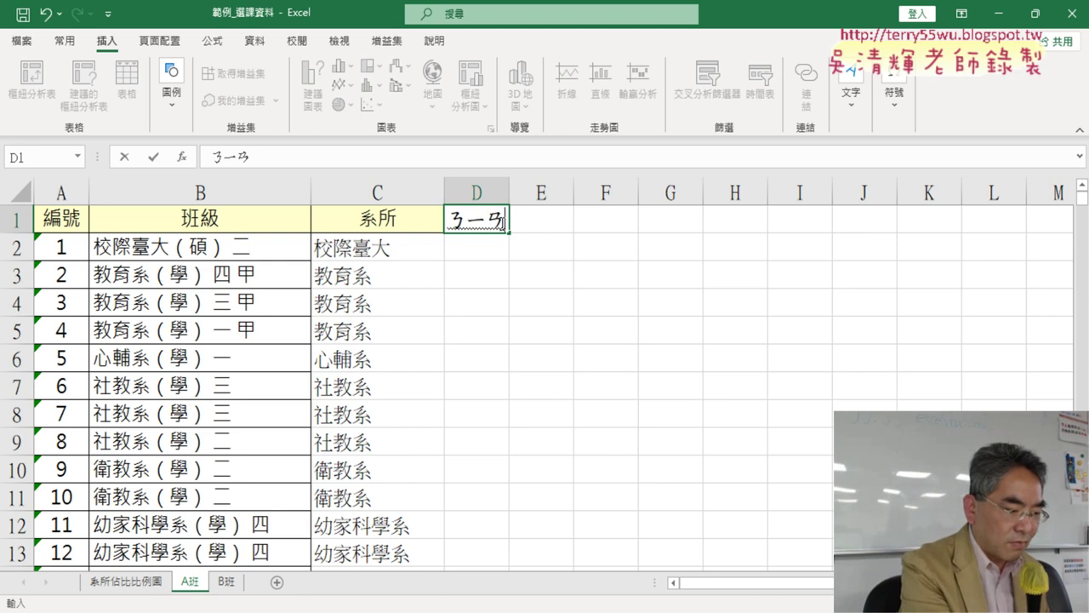
text(ˊㄐㄧˊ)
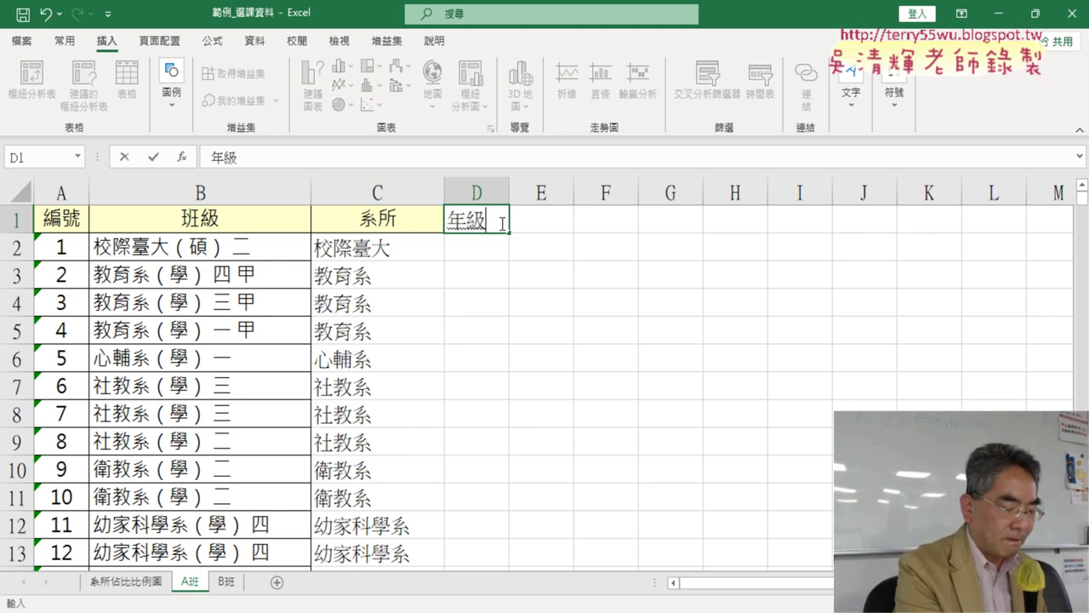
key(ctrl+Return)
key(Return)
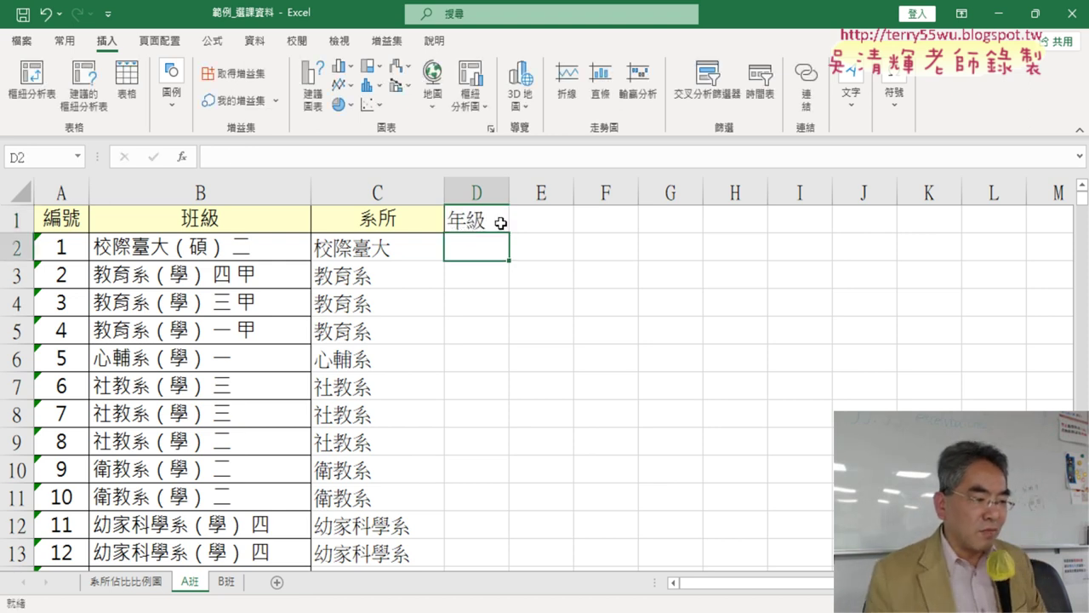
Copy the 系所 header's yellow fill and border onto the 年級 cell with Format Painter
click(408, 225)
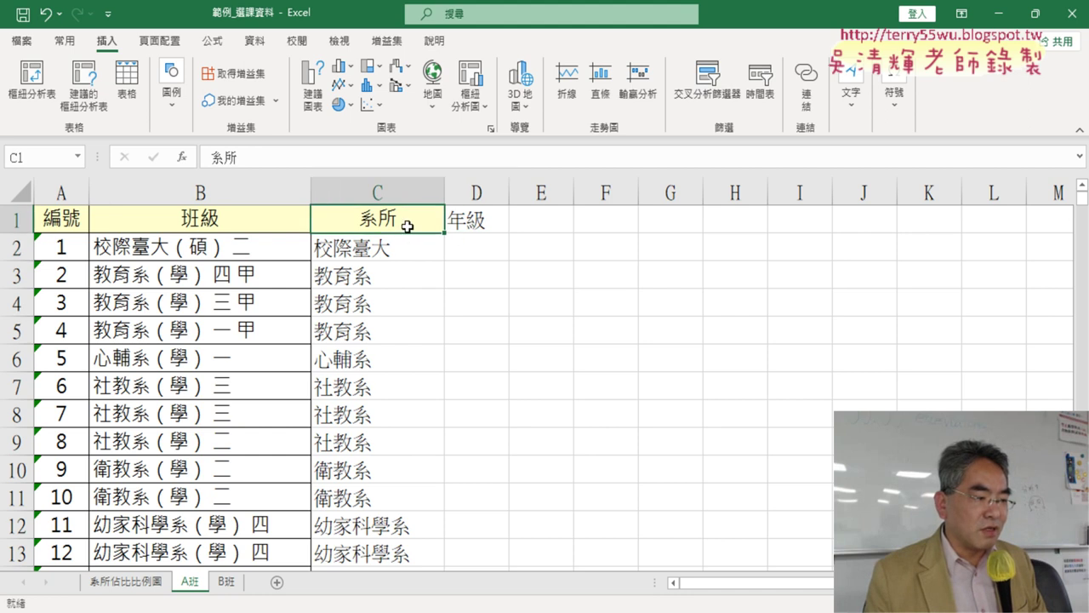
click(64, 40)
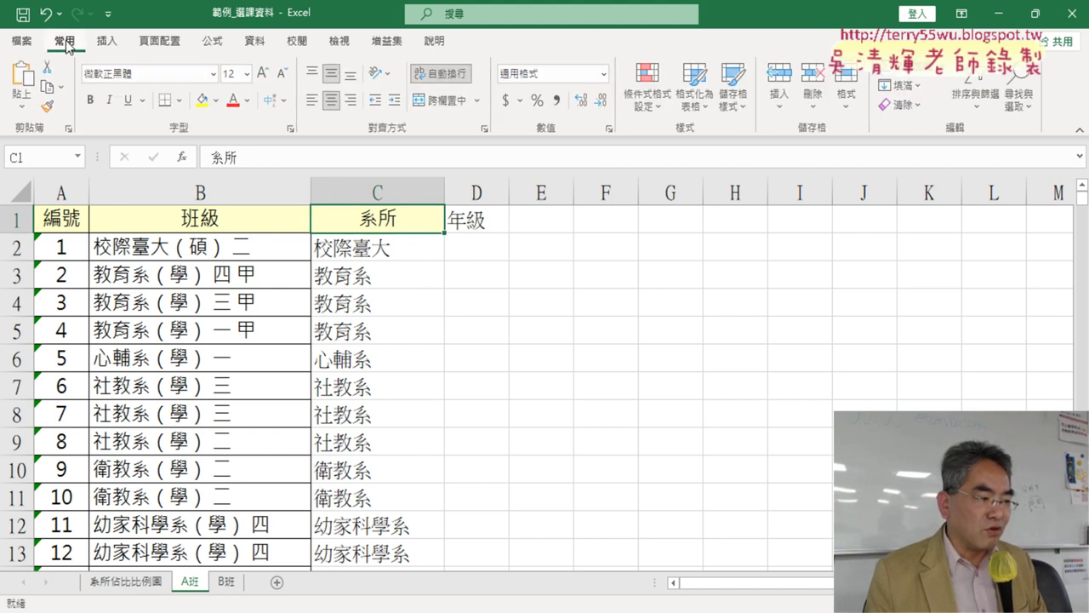
click(48, 107)
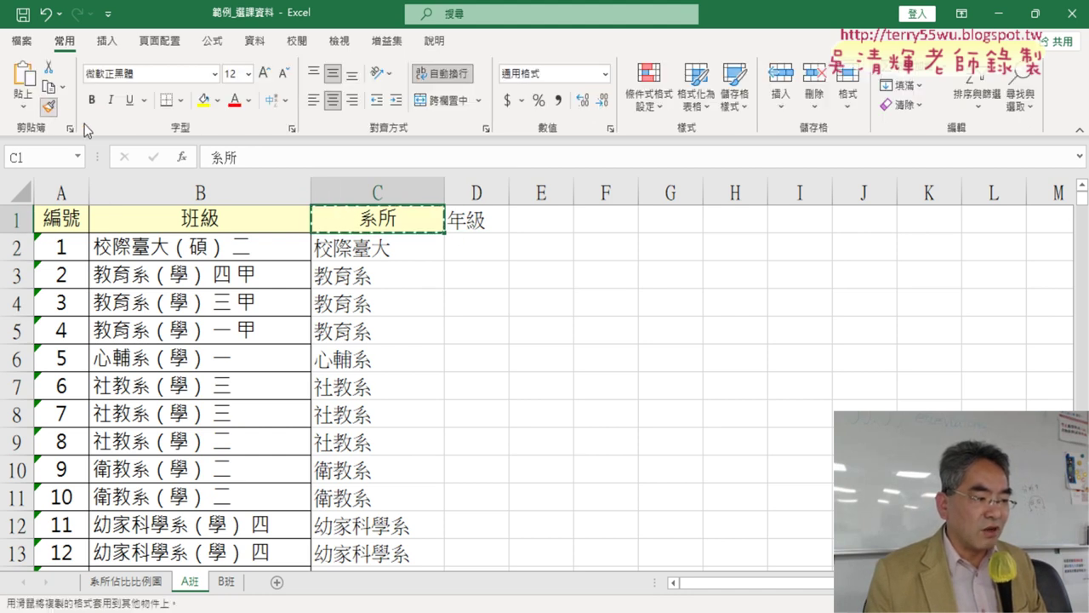
click(463, 219)
click(495, 251)
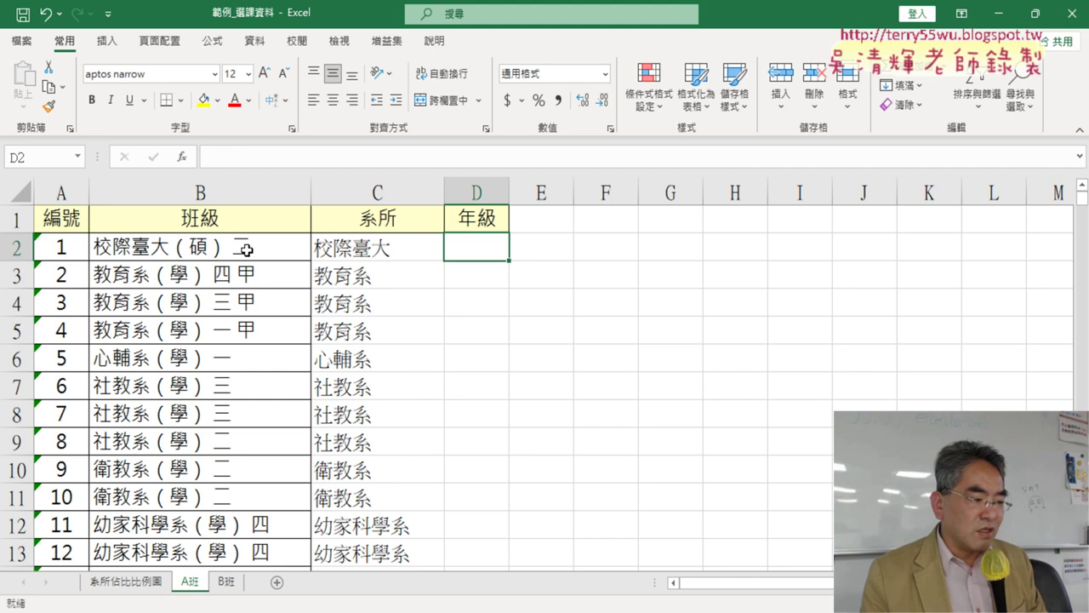
Review cell B2's text, highlighting its bracket and grade 二, then open the File page
double_click(226, 249)
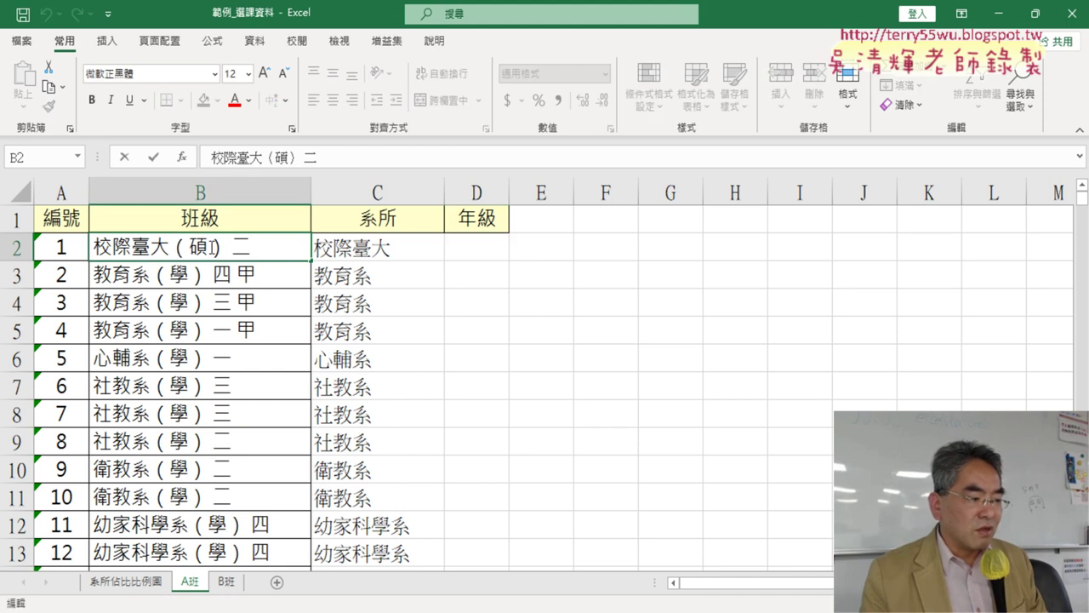
drag(214, 248, 228, 249)
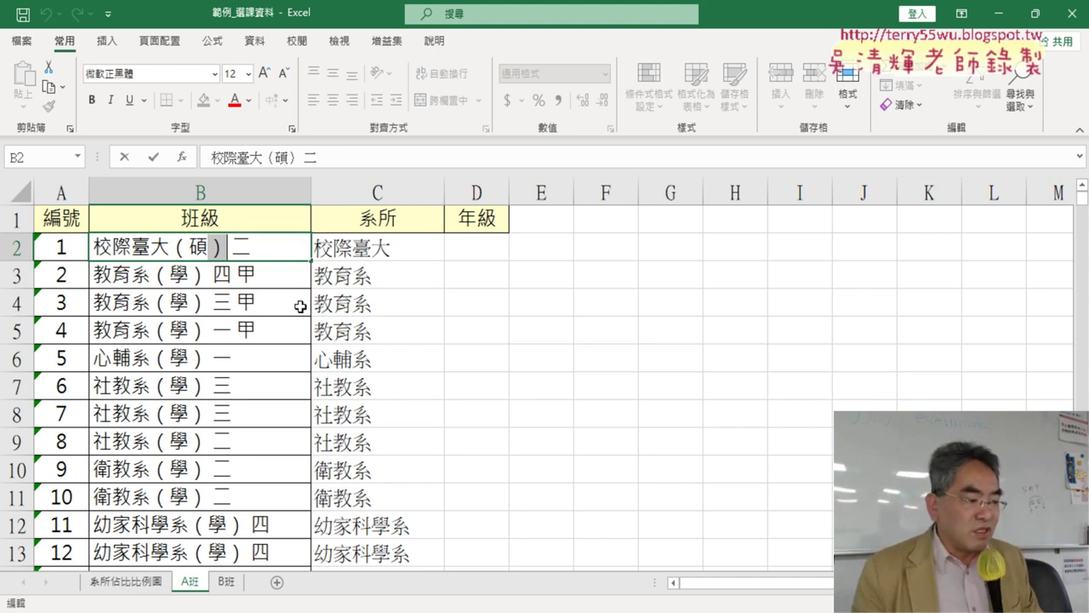
click(236, 246)
drag(240, 249, 312, 257)
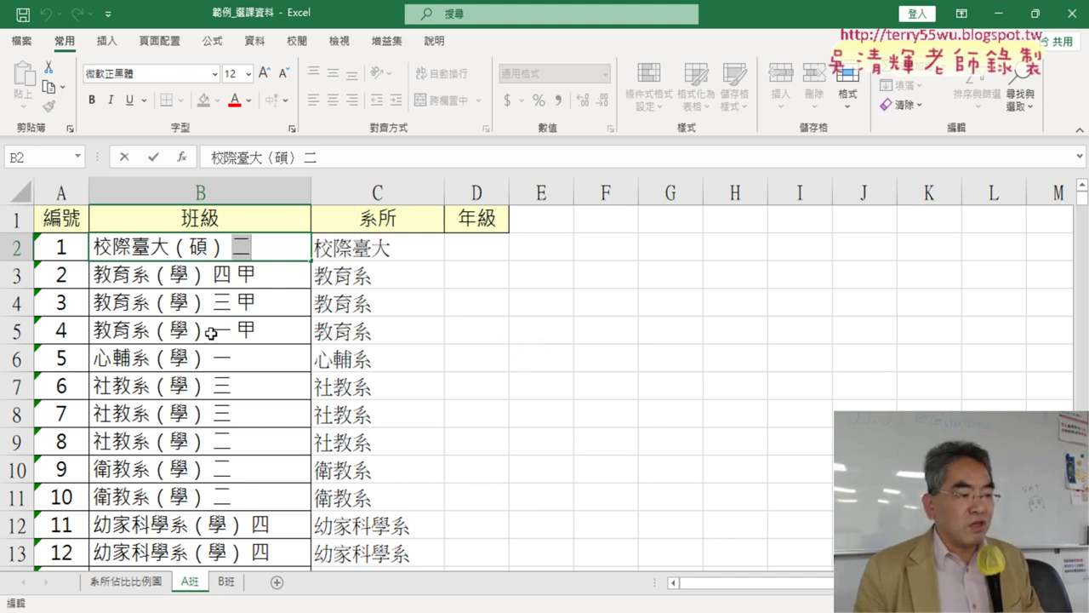
click(481, 247)
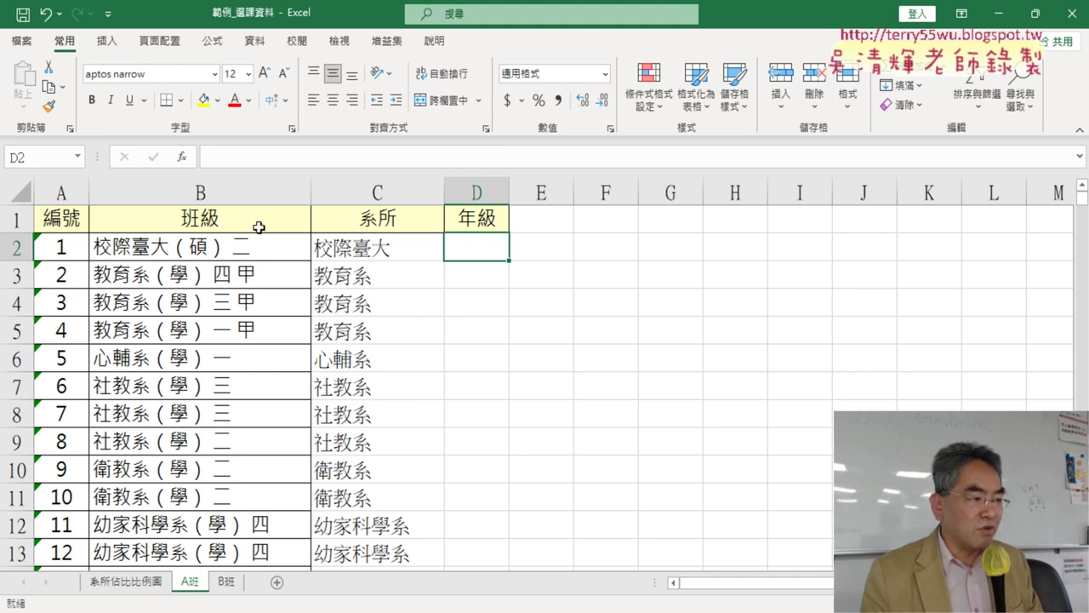
click(21, 42)
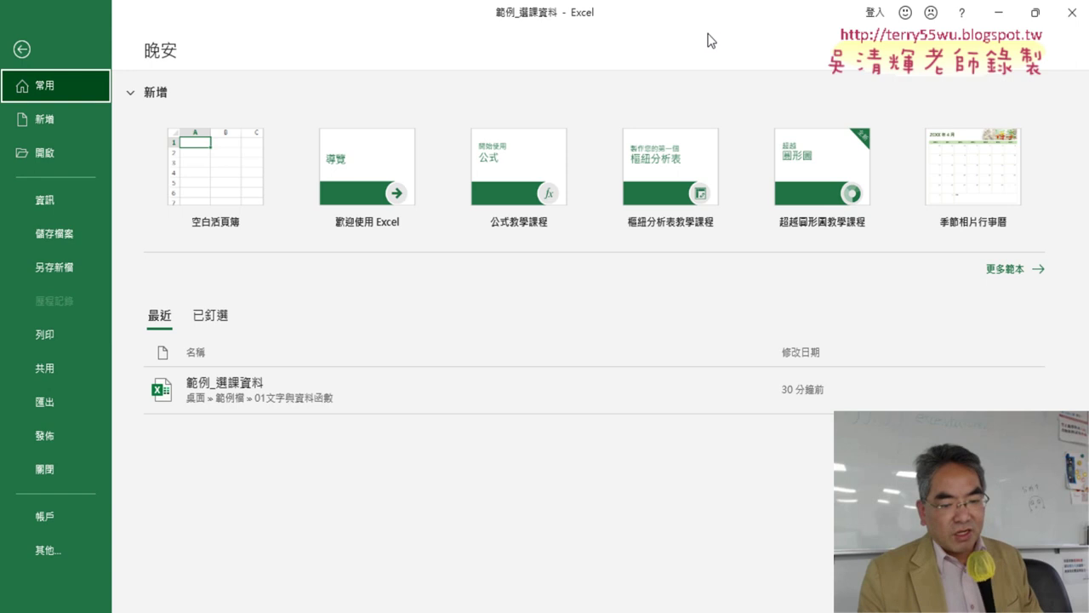
Minimize Excel and select the 01_範例檔 folder in Google Drive
click(996, 27)
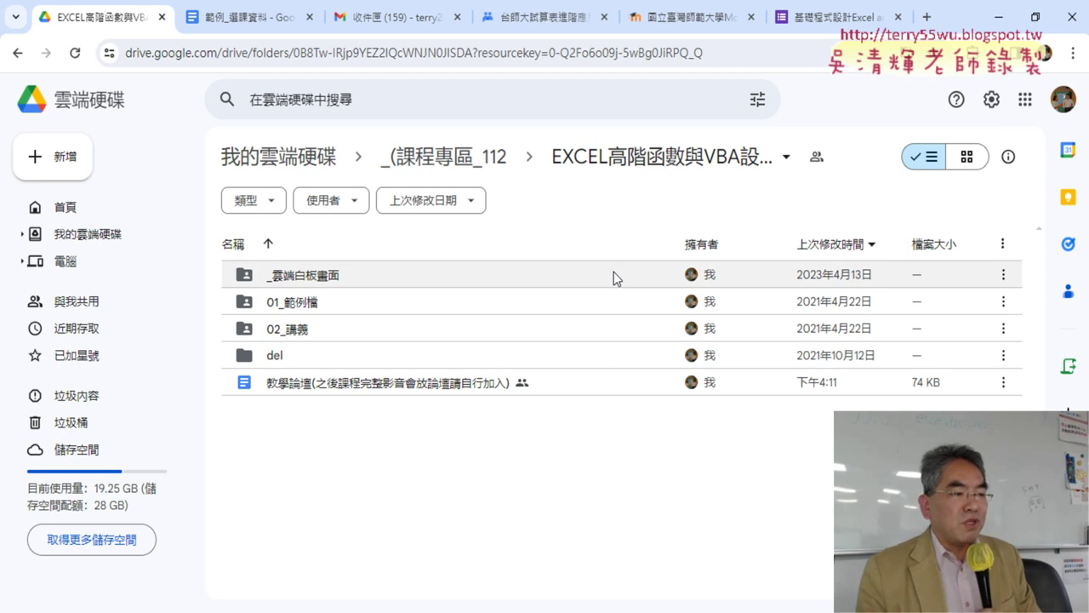
click(308, 308)
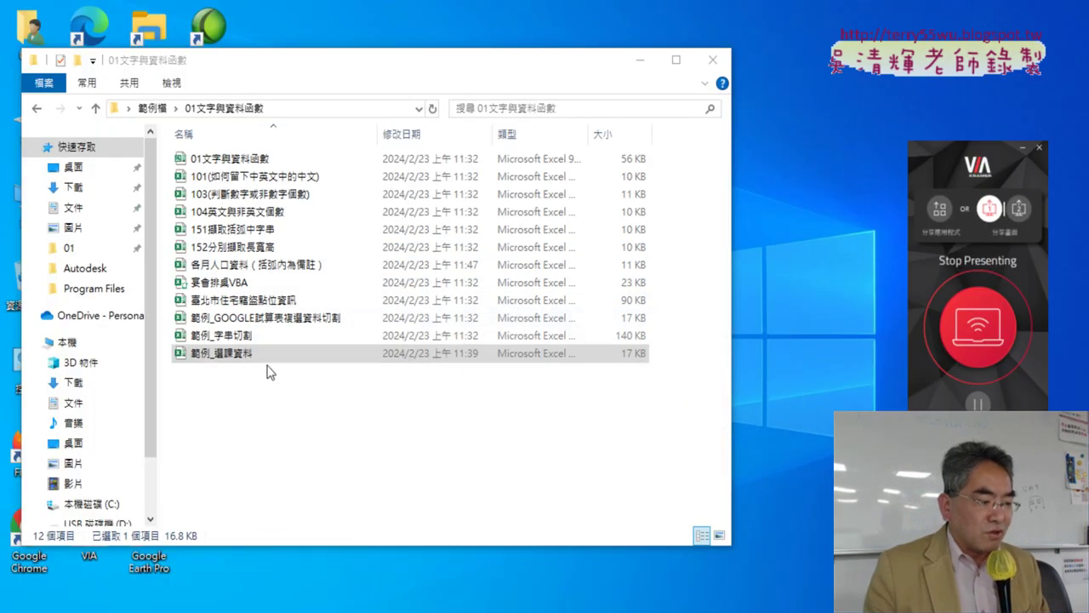
click(153, 108)
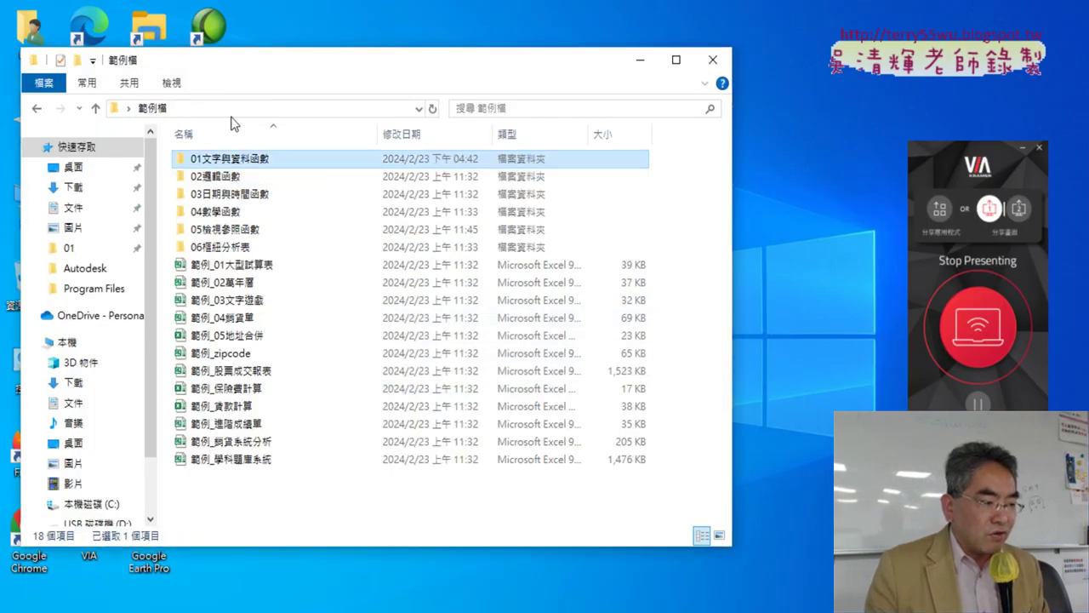
double_click(249, 164)
click(234, 353)
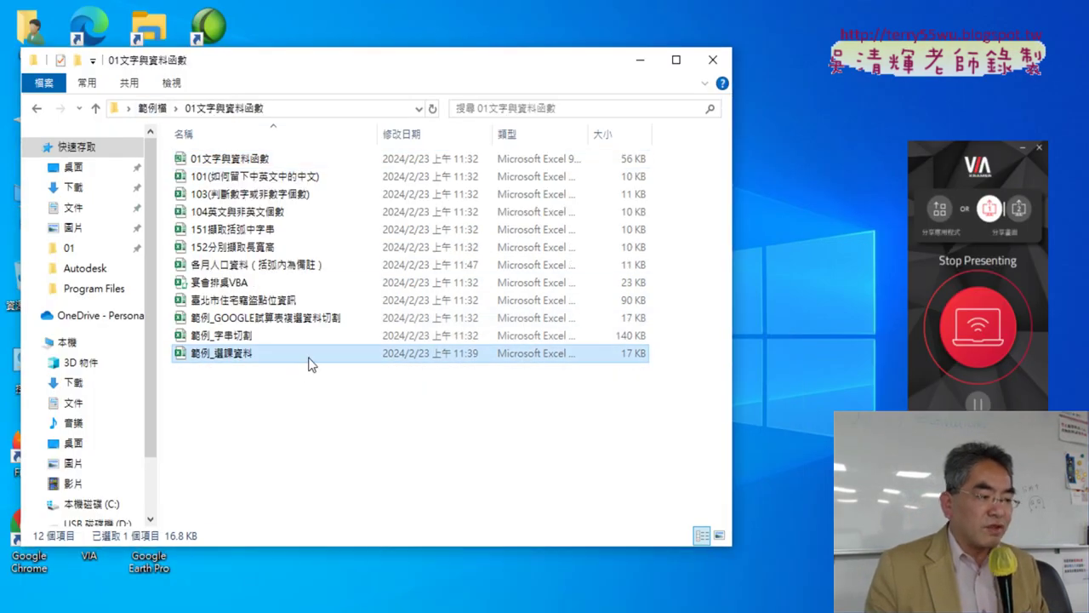